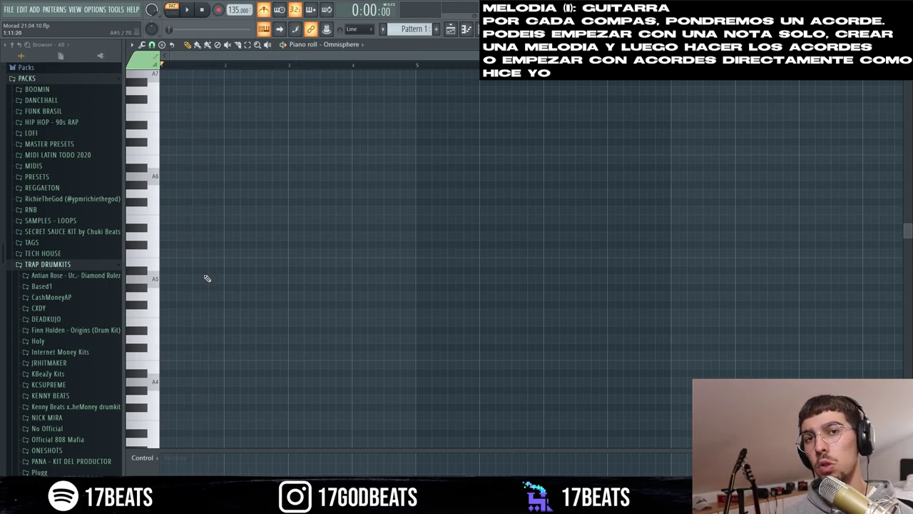
Place an A4, E5 and A5 chord on beat 1 of bar 1 and B4 with F5 on beat 2.
{"action": "left_click", "coordinate": [169, 383]}
{"action": "left_click", "coordinate": [169, 322]}
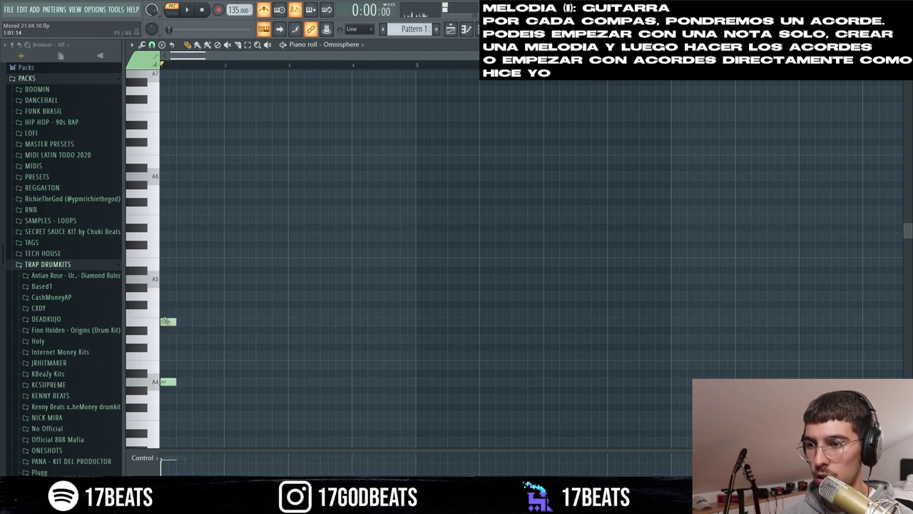
{"action": "left_click", "coordinate": [169, 279]}
{"action": "left_click", "coordinate": [184, 365]}
{"action": "left_click_drag", "start_coordinate": [187, 314], "coordinate": [173, 311]}
Place C5, E5 and A5 on beat 3 of bar 1 and B4, D5 and E5 on beat 4, and audition the bar.
{"action": "left_click", "coordinate": [200, 279]}
{"action": "key", "text": "space"}
{"action": "left_click", "coordinate": [200, 356]}
{"action": "left_click", "coordinate": [199, 322]}
{"action": "left_click", "coordinate": [216, 322]}
{"action": "left_click", "coordinate": [216, 339]}
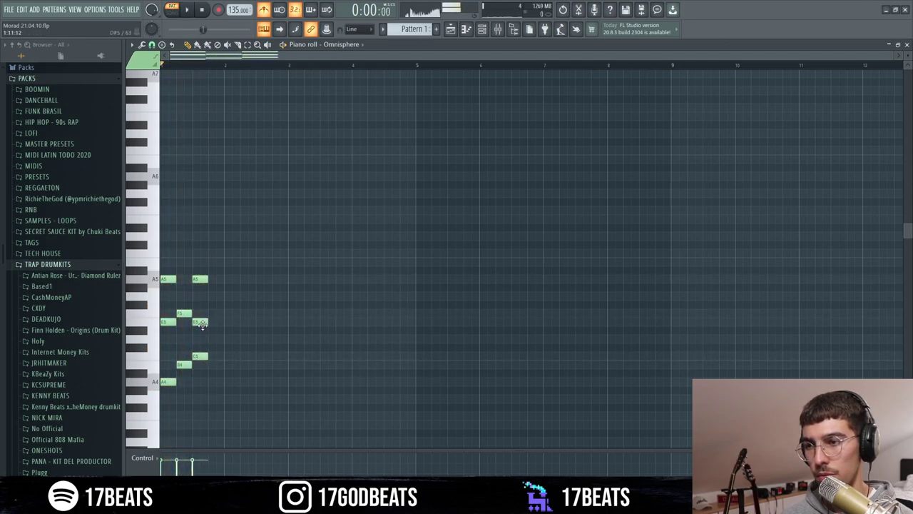
{"action": "left_click", "coordinate": [216, 365]}
{"action": "key", "text": "space"}
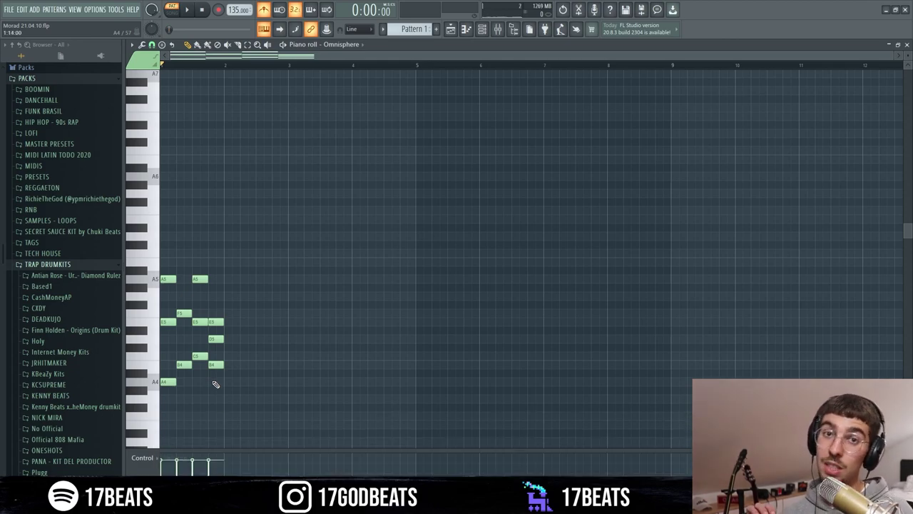
Fill bar 2 with the chords A4-E5-A5, B4-E5, G#4-D5 and G#4-C5-G#5, and turn the metronome off.
{"action": "key", "text": "space"}
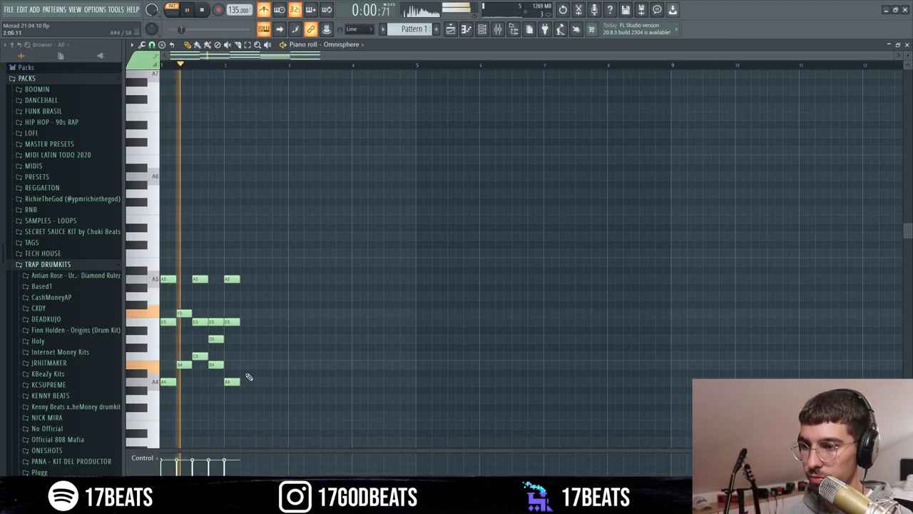
{"action": "left_click", "coordinate": [245, 374]}
{"action": "key", "text": "space"}
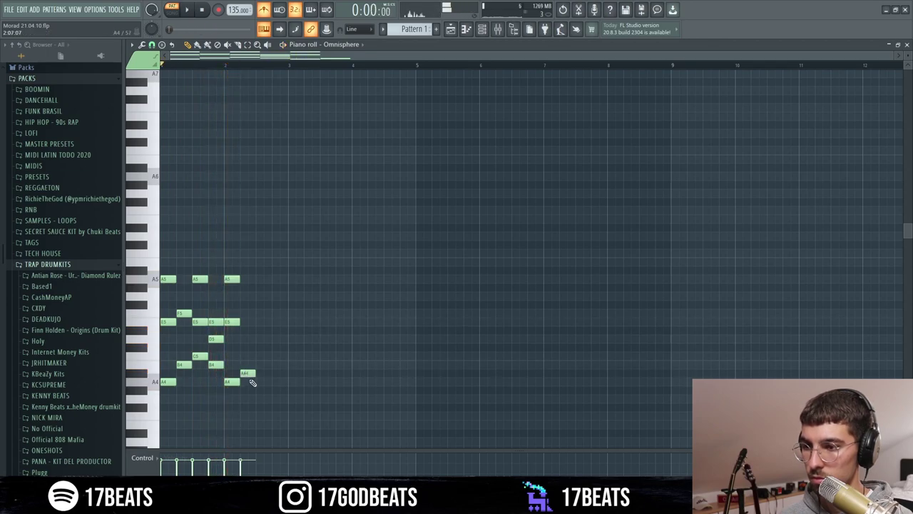
{"action": "key", "text": "space"}
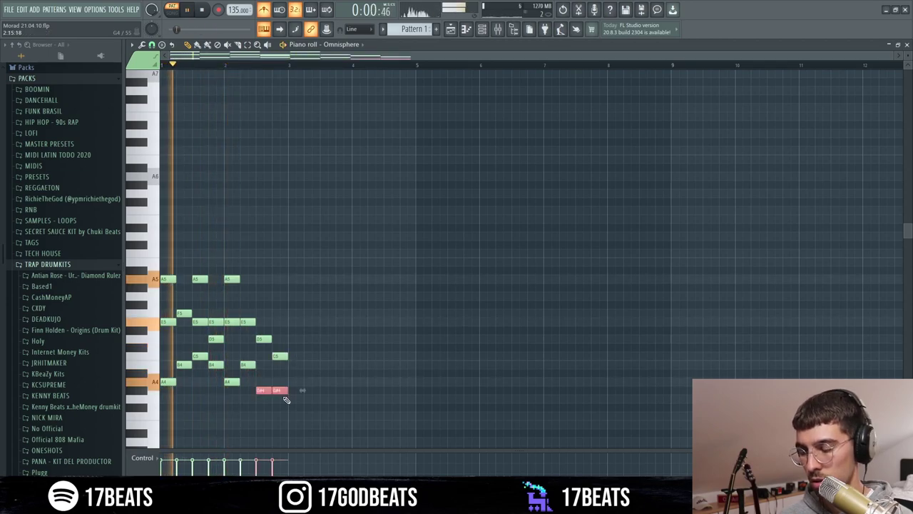
{"action": "key", "text": "space"}
{"action": "key", "text": "space"}
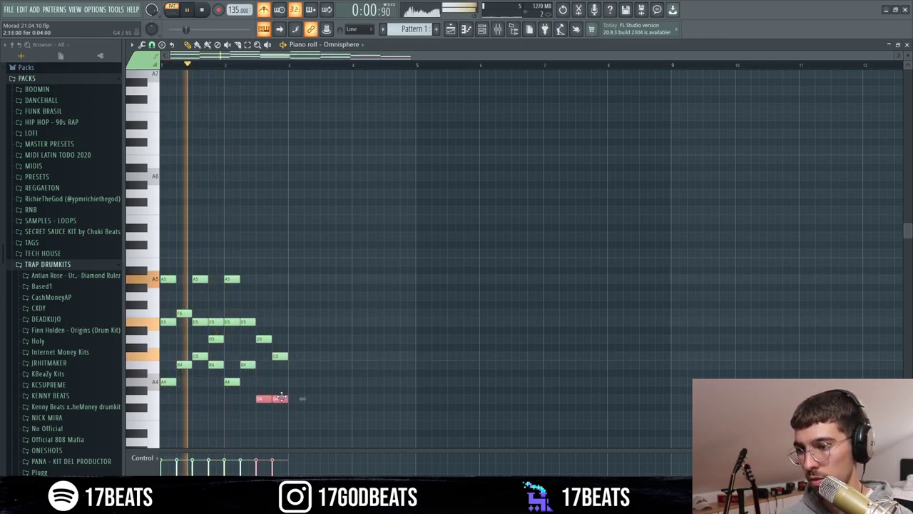
{"action": "key", "text": "space"}
{"action": "key", "text": "space"}
{"action": "left_click", "coordinate": [264, 9]}
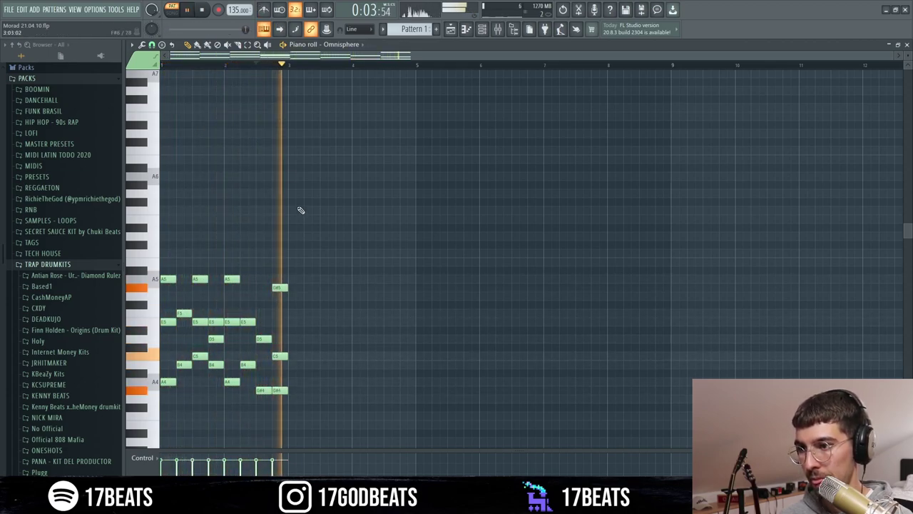
{"action": "key", "text": "space"}
Duplicate the two-bar melody into bars 3 and 4 and set the playback time selection to those bars.
{"action": "key", "text": "ctrl+a"}
{"action": "mouse_move", "coordinate": [168, 280]}
{"action": "left_mouse_down", "text": "shift"}
{"action": "mouse_move", "coordinate": [326, 277]}
{"action": "mouse_move", "coordinate": [297, 270]}
{"action": "left_mouse_up", "text": "shift"}
{"action": "key", "text": "space"}
{"action": "left_click_drag", "start_coordinate": [289, 66], "coordinate": [418, 72], "text": "ctrl"}
{"action": "key", "text": "space"}
Add a B5 above the B4 and F5 on beat 2 of bar 3 and a D6 on beat 3.
{"action": "right_click", "coordinate": [312, 313]}
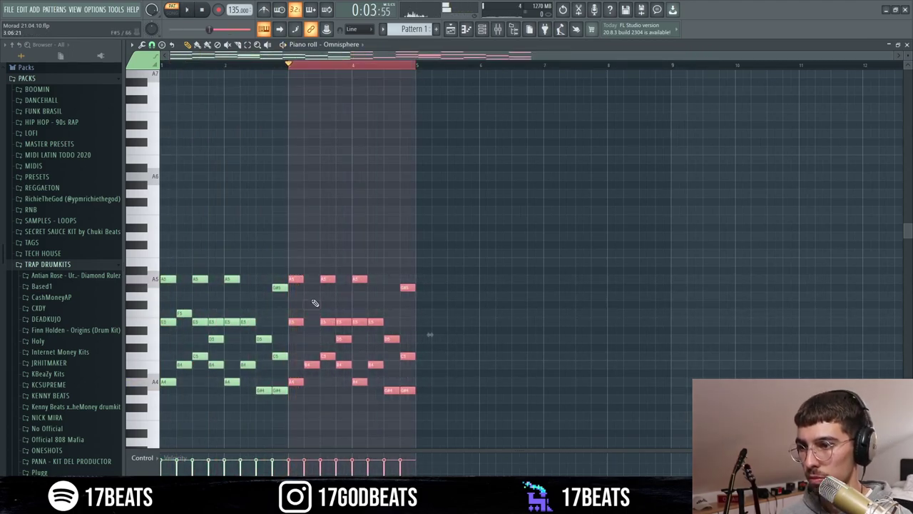
{"action": "left_click", "coordinate": [308, 263]}
{"action": "key", "text": "space"}
{"action": "key", "text": "space"}
{"action": "key", "text": "space"}
{"action": "left_click", "coordinate": [311, 314]}
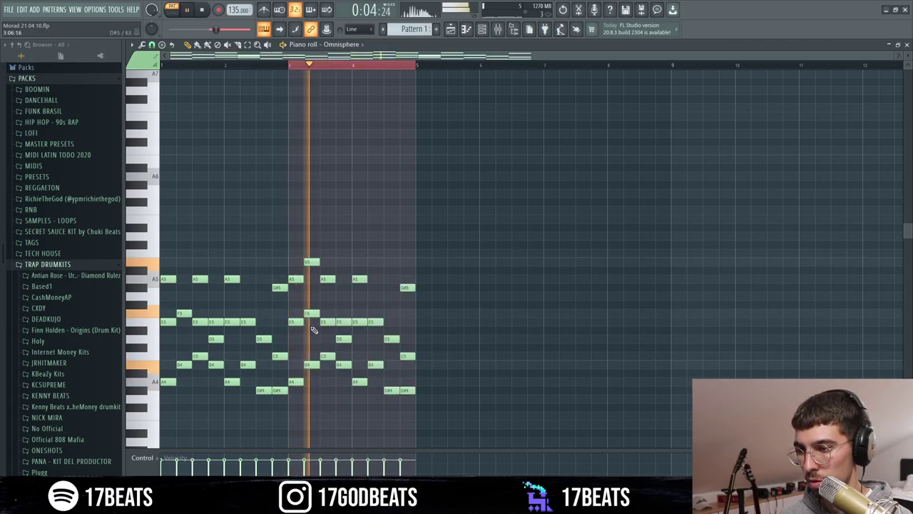
{"action": "key", "text": "space"}
{"action": "left_click", "coordinate": [325, 237]}
{"action": "key", "text": "space"}
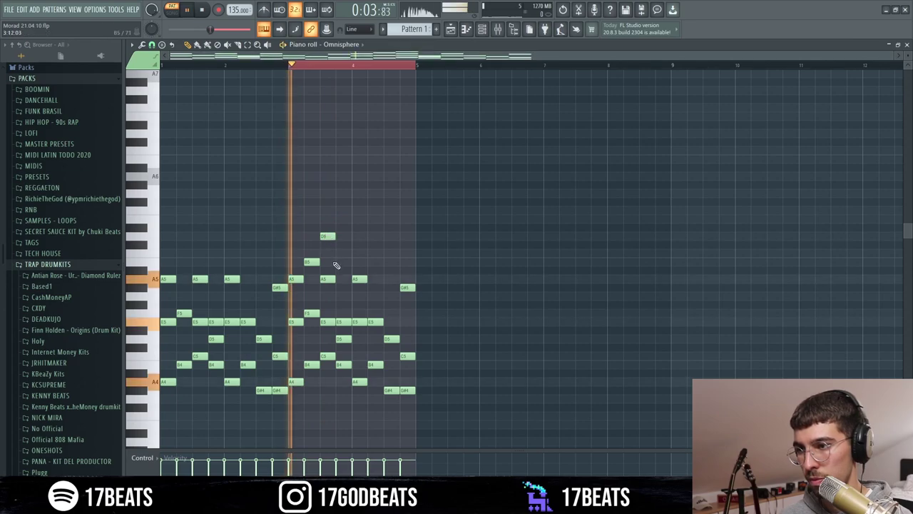
{"action": "key", "text": "space"}
Try an extra A5 note on beat 4 of bar 3.
{"action": "left_click", "coordinate": [343, 287]}
{"action": "left_click_drag", "start_coordinate": [343, 281], "coordinate": [344, 276]}
{"action": "key", "text": "space"}
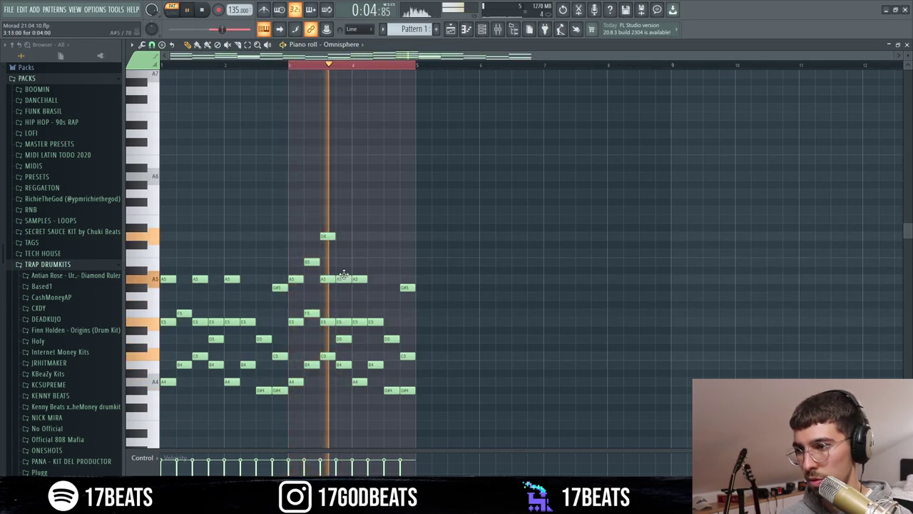
{"action": "right_click", "coordinate": [344, 278]}
Add a D6 on beat 3 and a C6 on beat 4 of bar 4, and clear the time selection.
{"action": "key", "text": "space"}
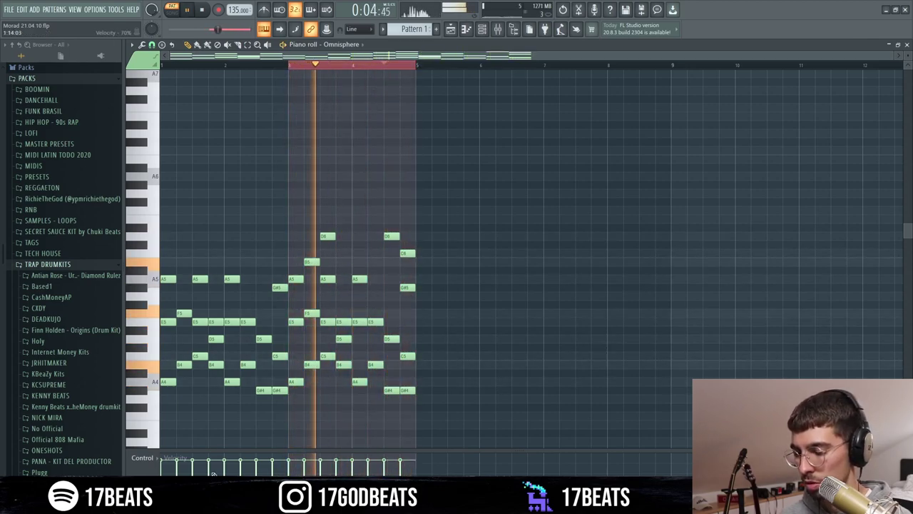
{"action": "double_click", "coordinate": [289, 65]}
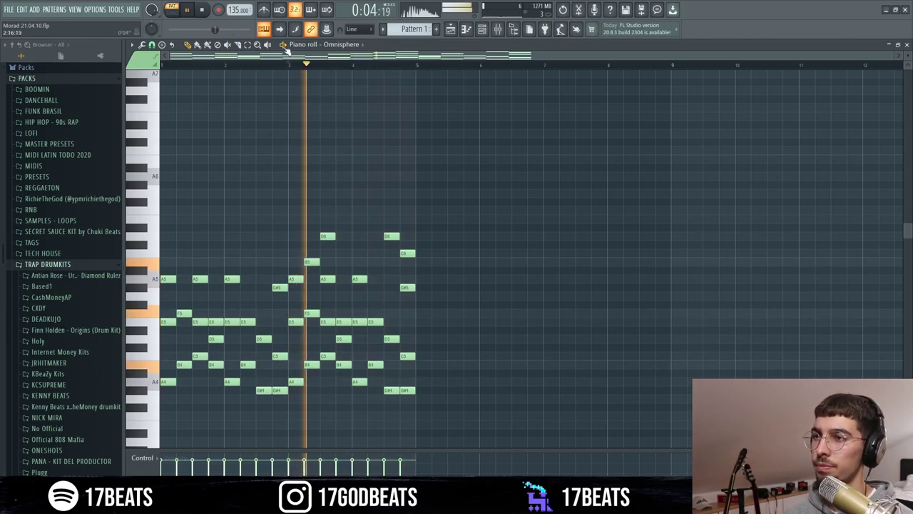
{"action": "key", "text": "space"}
Duplicate the four-bar melody into bars 5 to 8 and randomize the velocity of all notes.
{"action": "left_click_drag", "start_coordinate": [476, 413], "coordinate": [70, 175]}
{"action": "left_click_drag", "start_coordinate": [172, 278], "coordinate": [432, 278]}
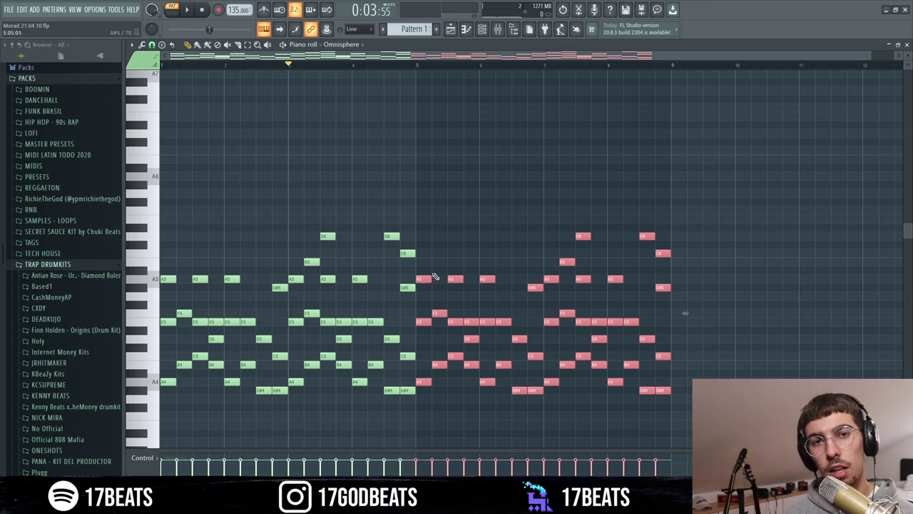
{"action": "key", "text": "ctrl+r"}
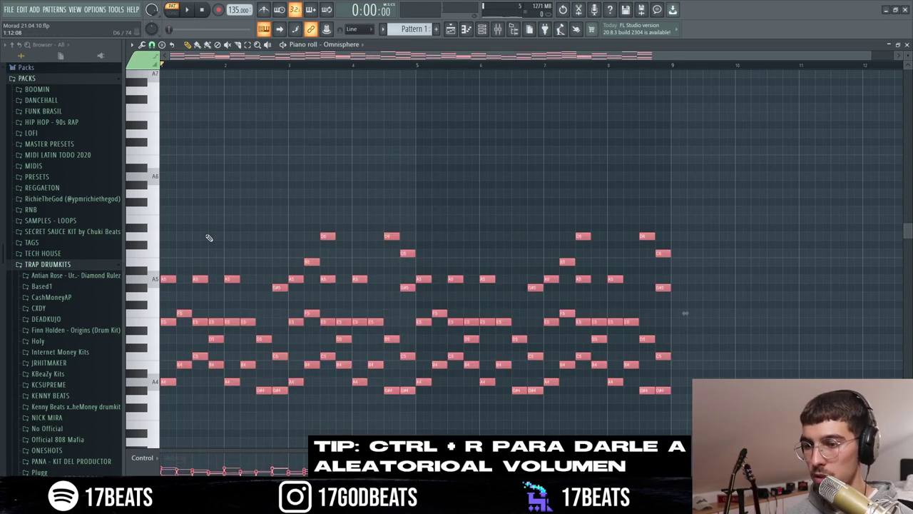
Lengthen most A4 and A5 notes in bars 1 to 4 so they sustain under the other notes, and repeat this in bars 5 to 8.
{"action": "key", "text": "space"}
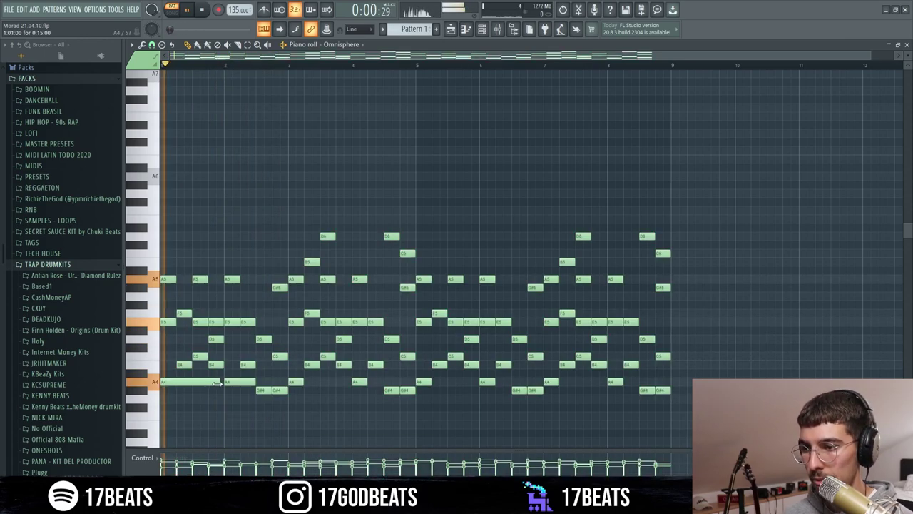
{"action": "key", "text": "space"}
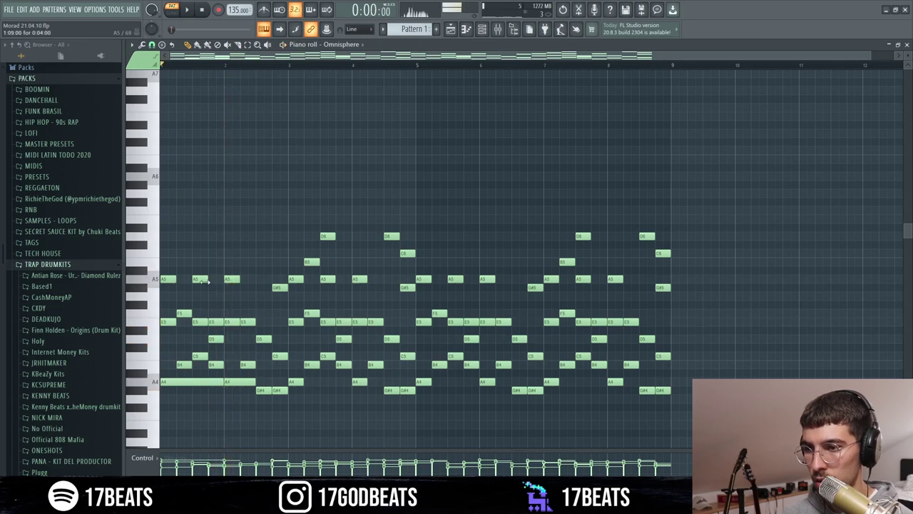
{"action": "key", "text": "space"}
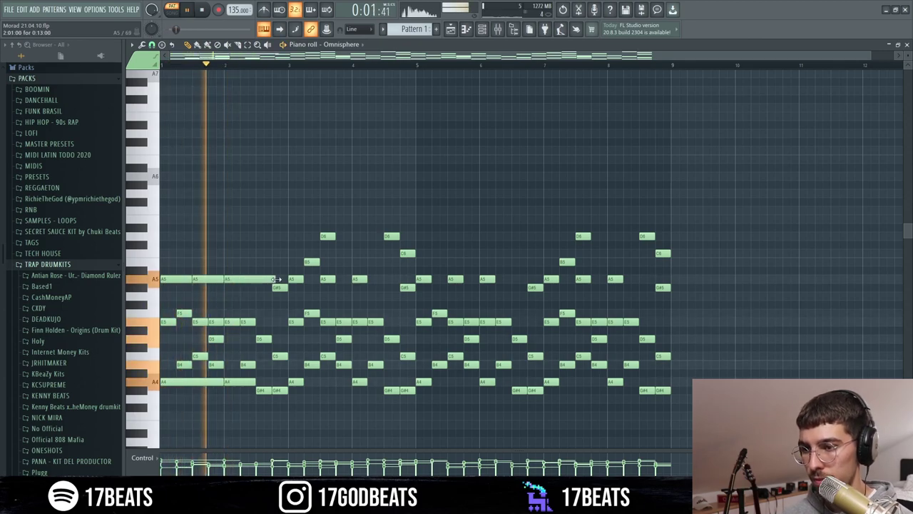
{"action": "key", "text": "space"}
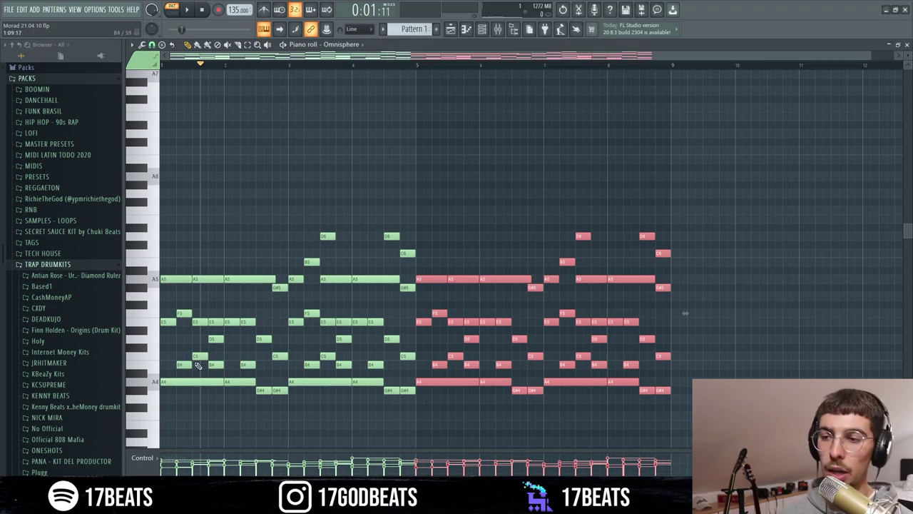
In bar 1, shift the two B4 notes one step earlier and the F5 and D5 notes two steps later.
{"action": "left_click", "coordinate": [184, 366]}
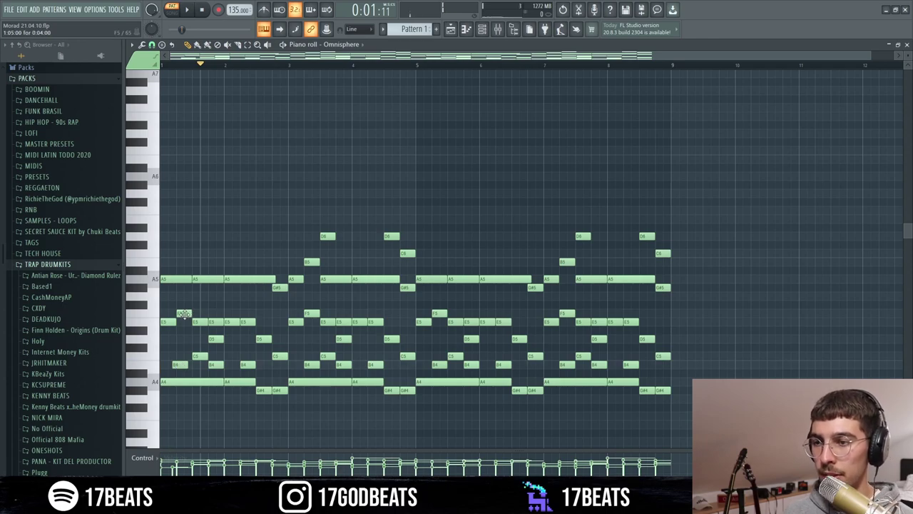
{"action": "left_click_drag", "start_coordinate": [184, 314], "coordinate": [192, 315]}
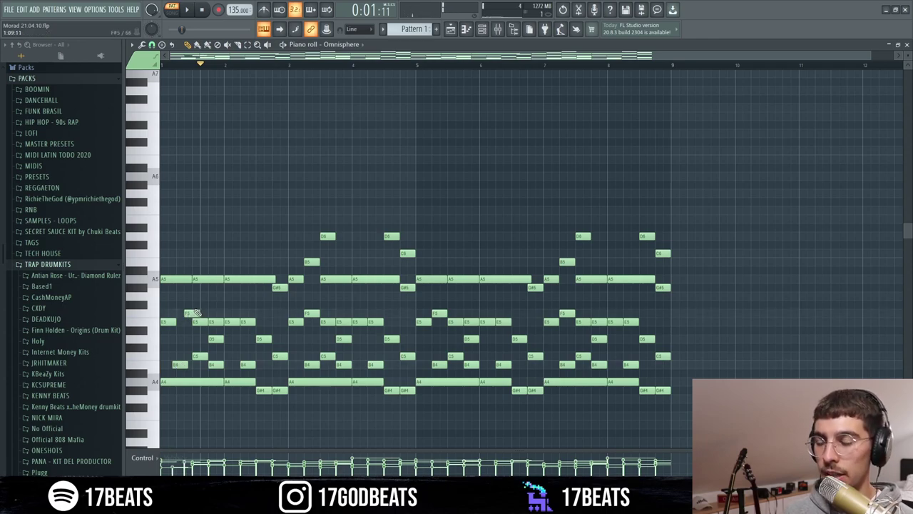
{"action": "key", "text": "space"}
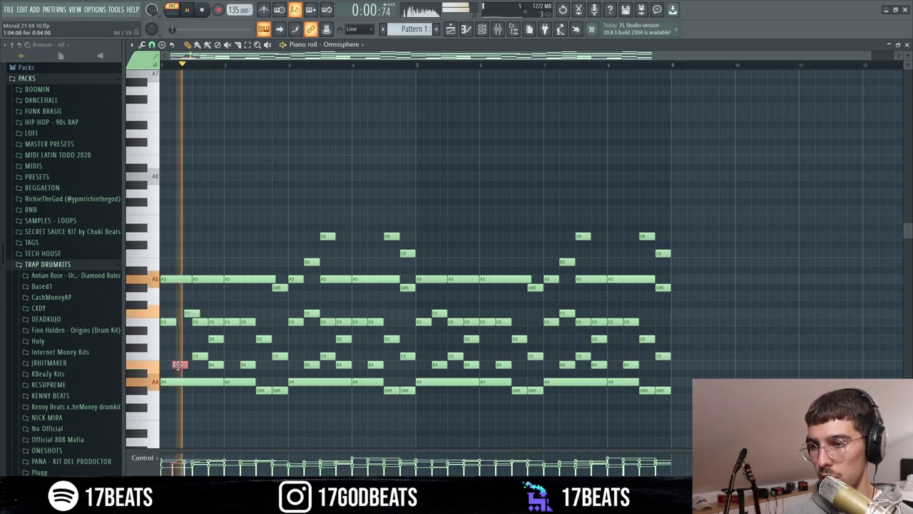
{"action": "key", "text": "space"}
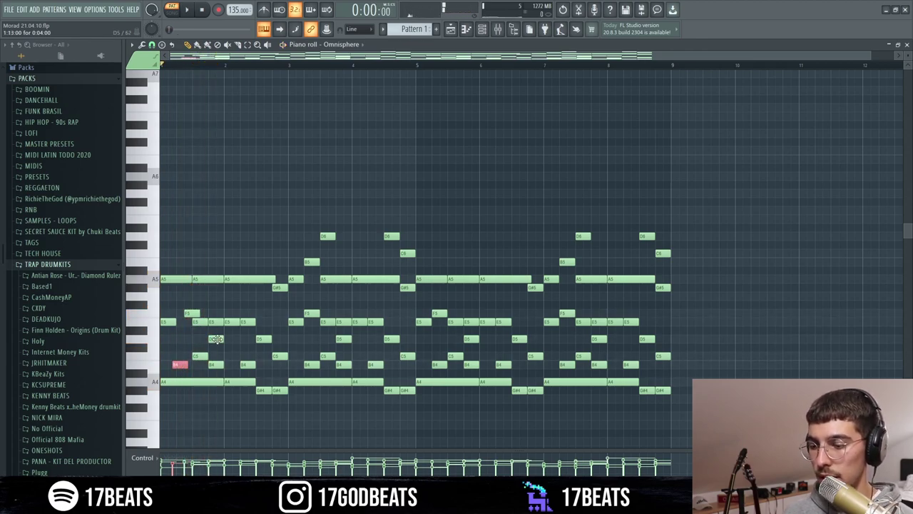
{"action": "left_click_drag", "start_coordinate": [216, 340], "coordinate": [224, 340]}
{"action": "key", "text": "space"}
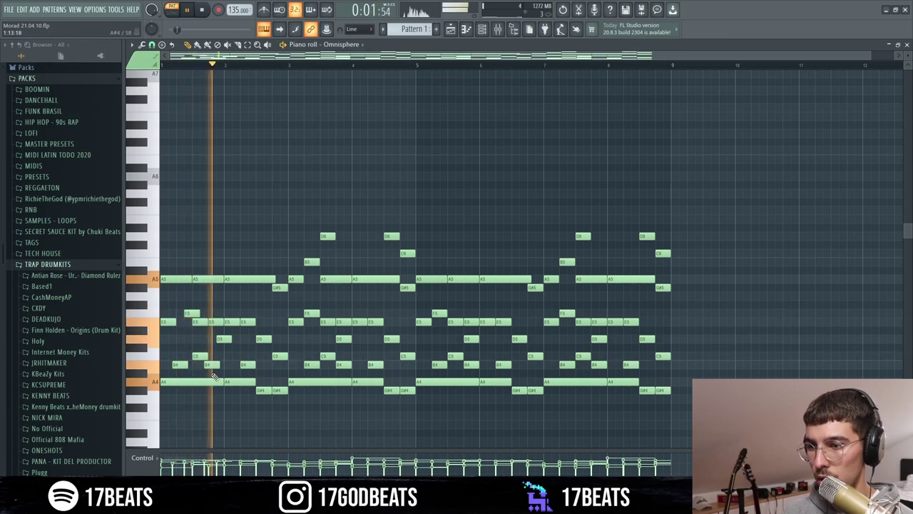
{"action": "key", "text": "space"}
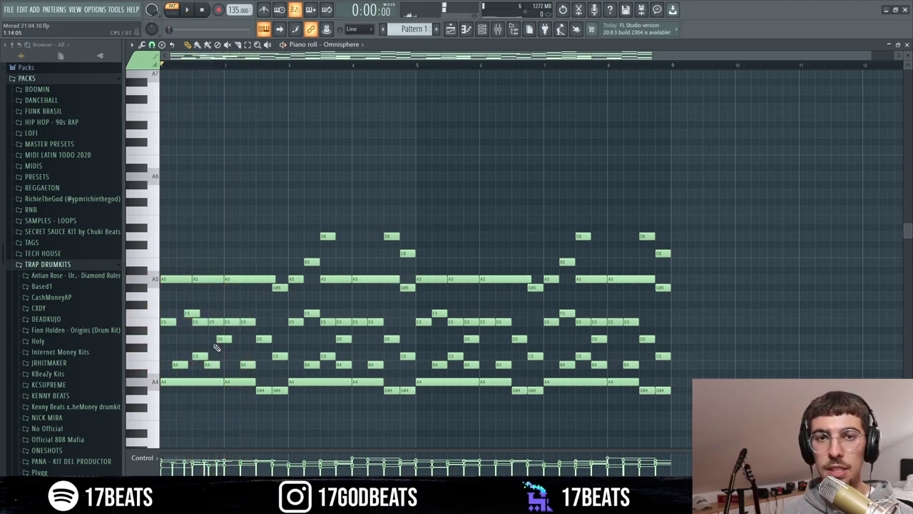
In bar 2, shift the beat-2 E5 and the G#5 two steps later and B4 and C5 one step earlier, extending A5 to the G#5.
{"action": "left_click_drag", "start_coordinate": [247, 322], "coordinate": [254, 322]}
{"action": "left_click_drag", "start_coordinate": [247, 365], "coordinate": [276, 357]}
{"action": "key", "text": "space"}
{"action": "left_click_drag", "start_coordinate": [281, 289], "coordinate": [285, 290]}
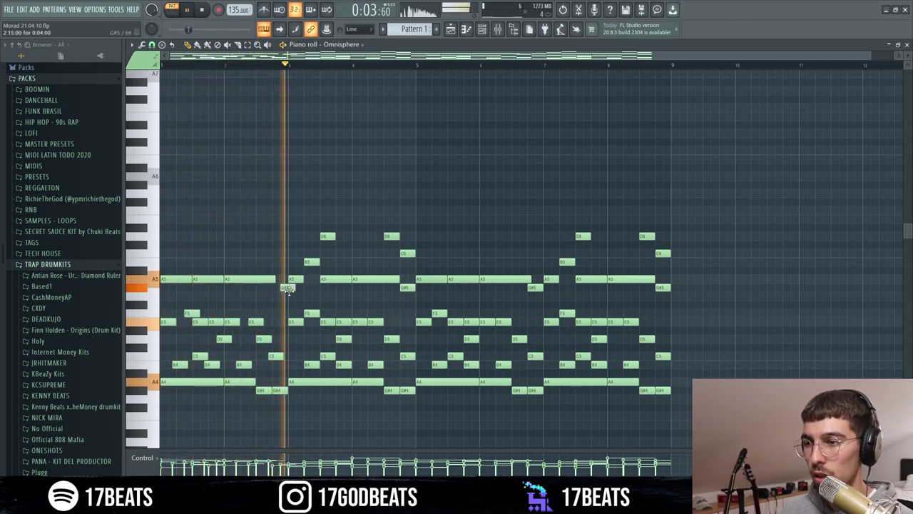
{"action": "key", "text": "space"}
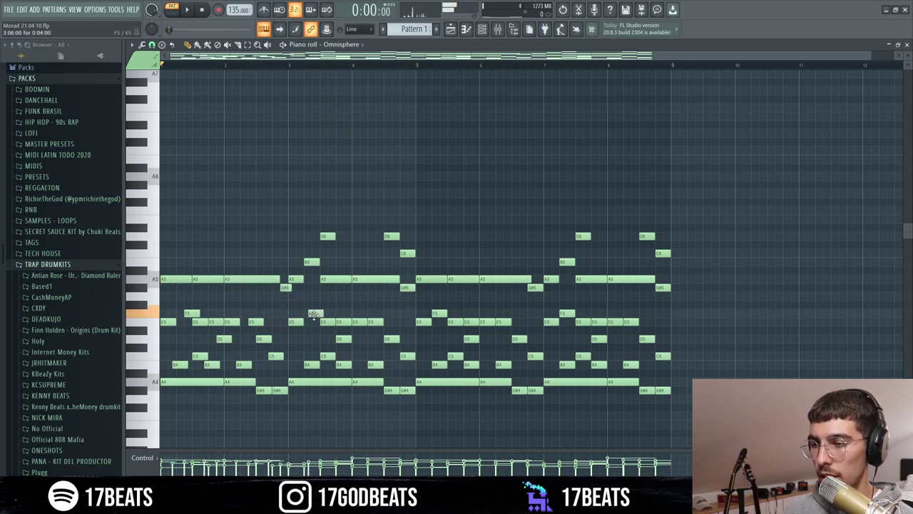
Offset the inner notes of bars 3 and 4, shifting the beat-2 B4 notes one step earlier and the F5, selected E5 and last D5 notes later.
{"action": "key", "text": "space"}
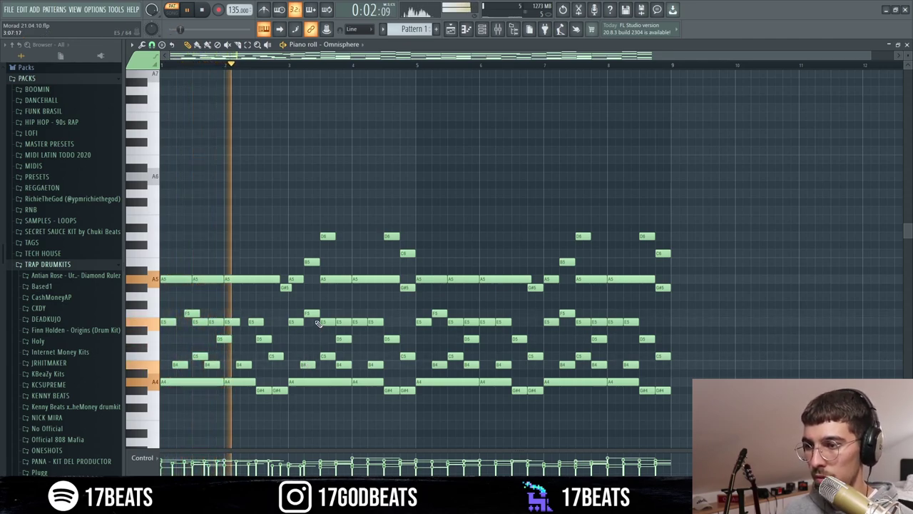
{"action": "key", "text": "space"}
{"action": "left_click_drag", "start_coordinate": [343, 322], "coordinate": [382, 322]}
{"action": "key", "text": "space"}
{"action": "key", "text": "space"}
{"action": "left_click_drag", "start_coordinate": [374, 364], "coordinate": [398, 339]}
{"action": "key", "text": "space"}
Delete the notes in bars 5 to 8 and replace them with a copy of bars 1 to 4.
{"action": "left_click_drag", "start_coordinate": [421, 218], "coordinate": [671, 432]}
{"action": "key", "text": "Delete"}
{"action": "key", "text": "ctrl+b"}
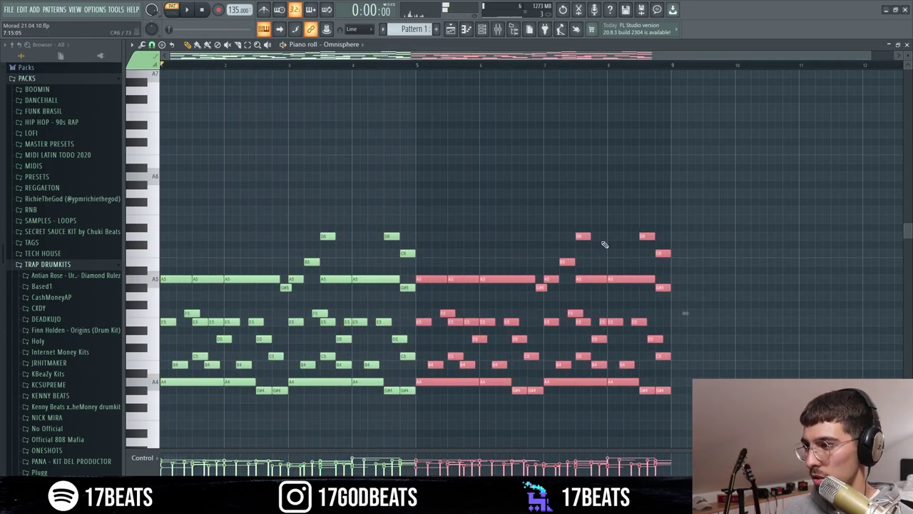
Add a short E6 near the end of bar 7 and a short D6 on beat 2 of bar 1, and play from the start.
{"action": "left_click", "coordinate": [602, 222]}
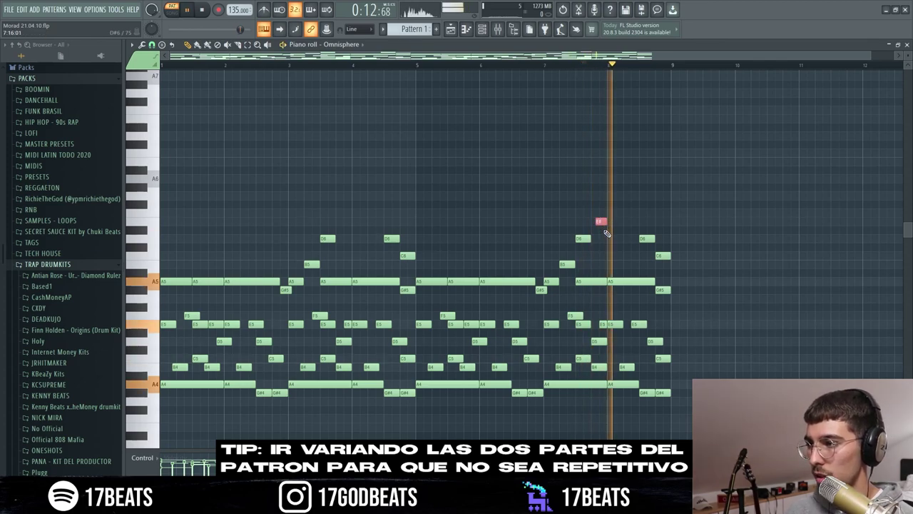
{"action": "key", "text": "space"}
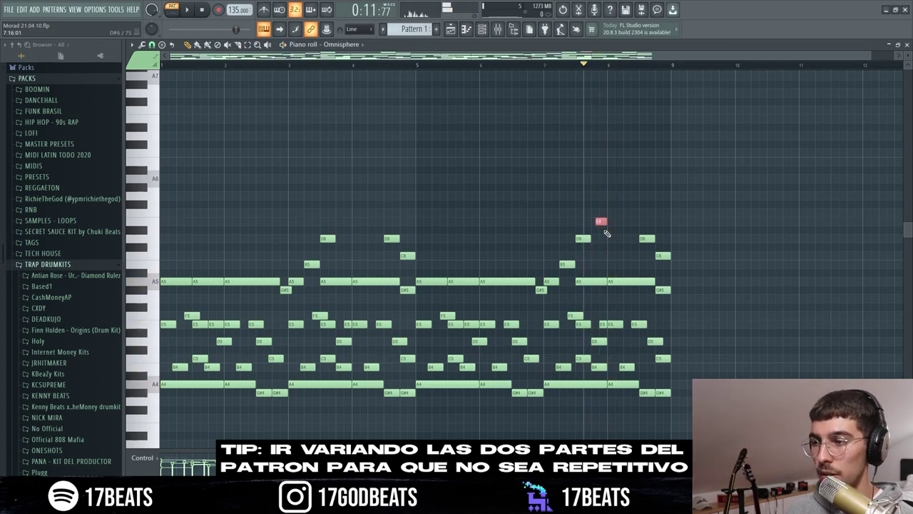
{"action": "left_click", "coordinate": [182, 239]}
{"action": "key", "text": "space"}
{"action": "left_click", "coordinate": [162, 65]}
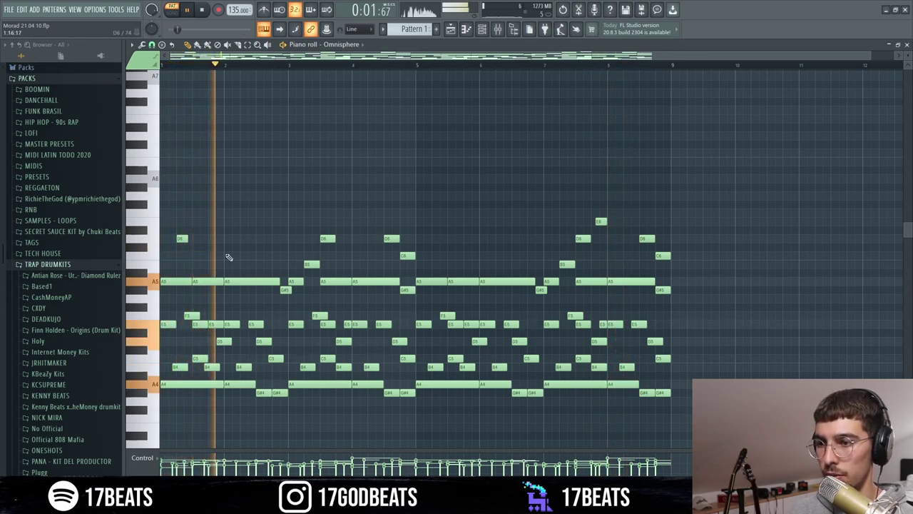
Move the last B4 of bar 1 back onto beat 4 and add a B5 on beat 2 of bar 2.
{"action": "key", "text": "space"}
{"action": "key", "text": "space"}
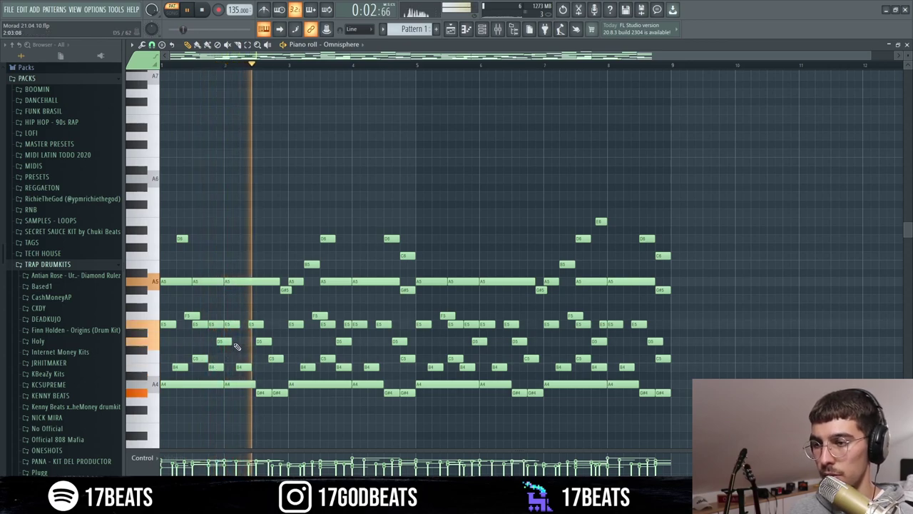
{"action": "key", "text": "space"}
{"action": "left_click", "coordinate": [247, 264]}
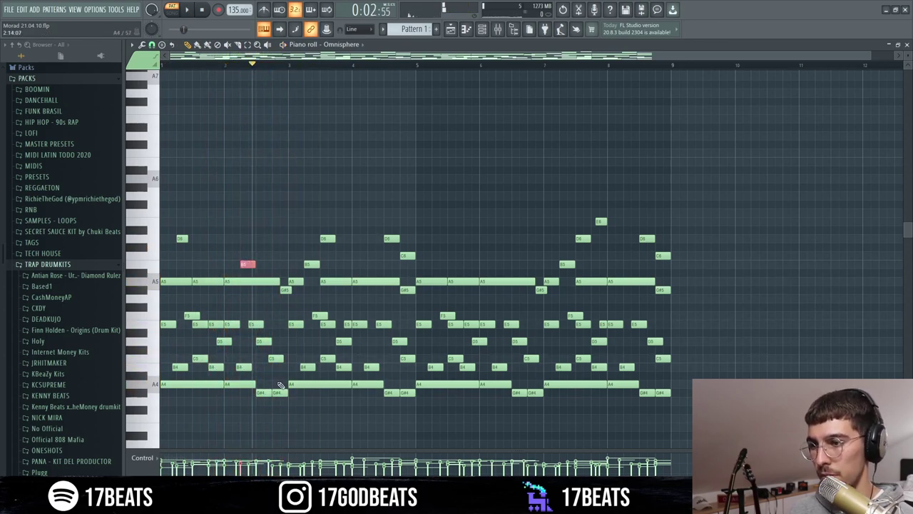
Add a short D6 on beat 4 of bar 2, an E6 early in bar 6 and a G#6 on beat 4 of bar 6.
{"action": "left_click_drag", "start_coordinate": [284, 307], "coordinate": [281, 327]}
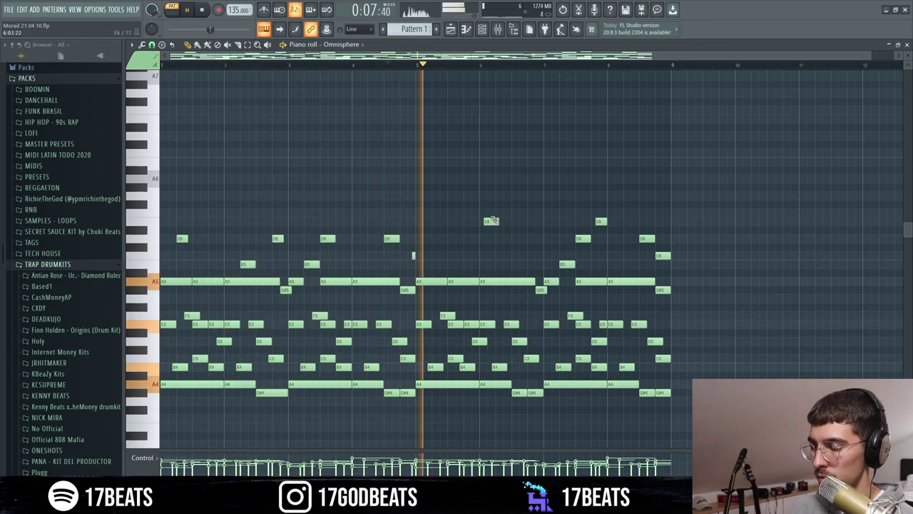
{"action": "left_click", "coordinate": [535, 186]}
{"action": "left_click", "coordinate": [206, 154]}
Lead into beat 4 of bar 1 with four very short E6 notes, place a longer E6 on the beat, and play.
{"action": "key", "text": "space"}
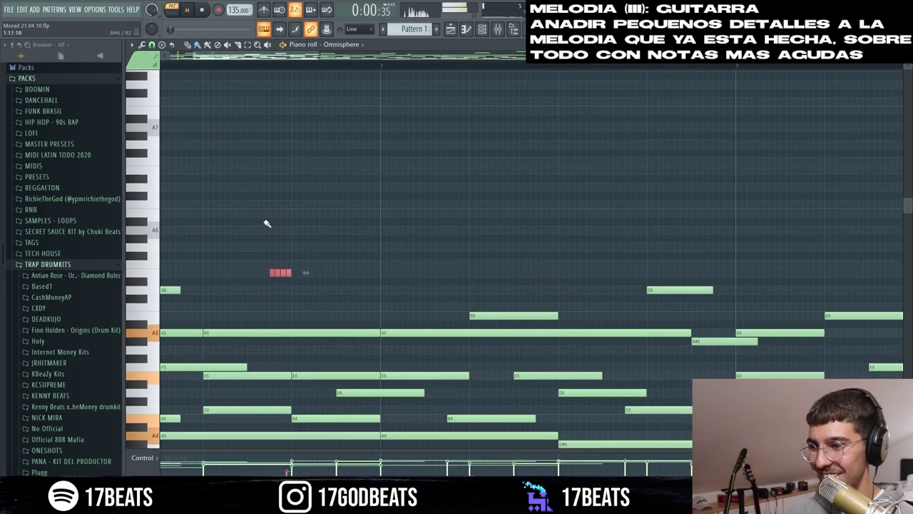
{"action": "key", "text": "space"}
{"action": "key", "text": "space"}
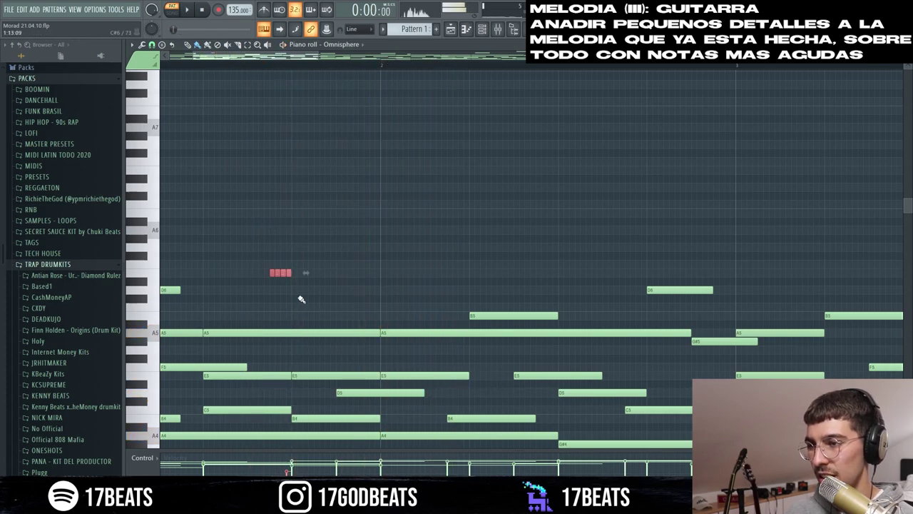
{"action": "left_click", "coordinate": [296, 277]}
{"action": "key", "text": "space"}
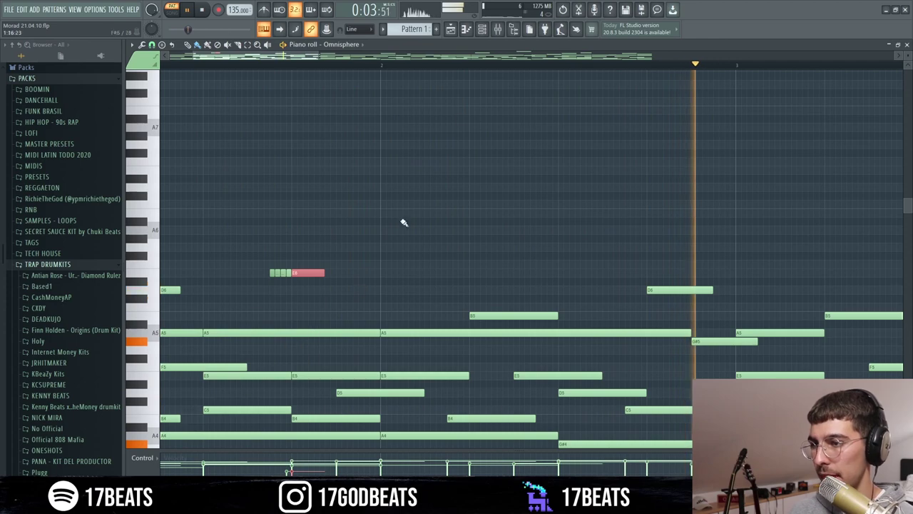
In bar 4, add a short F6 on beat 2, a short E6 half a beat later and a tiny D6 just before the E6.
{"action": "scroll", "coordinate": [464, 62], "scroll_direction": "down", "scroll_amount": 3}
{"action": "key", "text": "space"}
{"action": "key", "text": "space"}
{"action": "left_click", "coordinate": [522, 265]}
{"action": "left_click", "coordinate": [536, 273]}
{"action": "scroll", "coordinate": [532, 275], "scroll_direction": "up", "scroll_amount": 3}
{"action": "left_click", "coordinate": [533, 290]}
{"action": "key", "text": "space"}
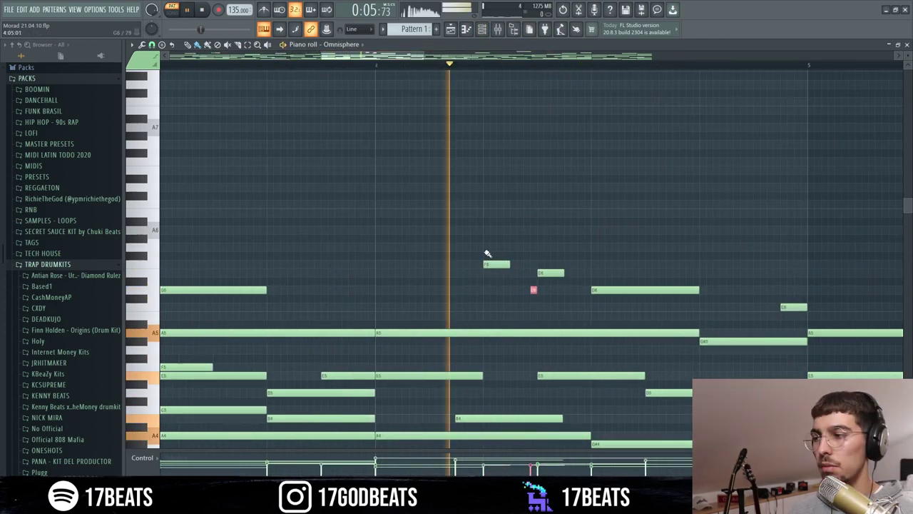
Add a run of very short D6 notes leading into the D6 on beat 3 of bar 8, and play the melody.
{"action": "scroll", "coordinate": [487, 253], "scroll_direction": "down", "scroll_amount": 3}
{"action": "key", "text": "space"}
{"action": "key", "text": "space"}
{"action": "scroll", "coordinate": [719, 288], "scroll_direction": "up", "scroll_amount": 3}
{"action": "left_click_drag", "start_coordinate": [731, 290], "coordinate": [752, 290]}
{"action": "scroll", "coordinate": [744, 318], "scroll_direction": "down", "scroll_amount": 5}
{"action": "key", "text": "space"}
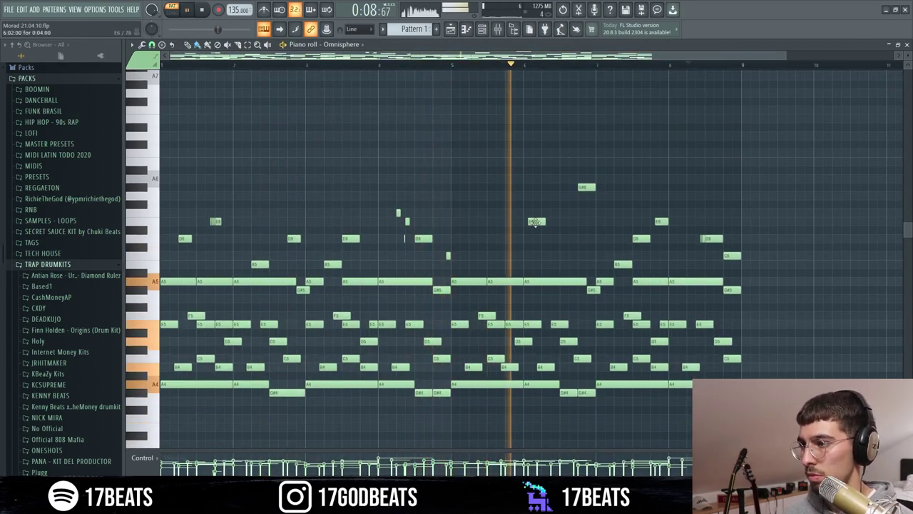
Try a short F6 on beat 3 of bar 5, replace it with a G6, and play the passage around it.
{"action": "key", "text": "space"}
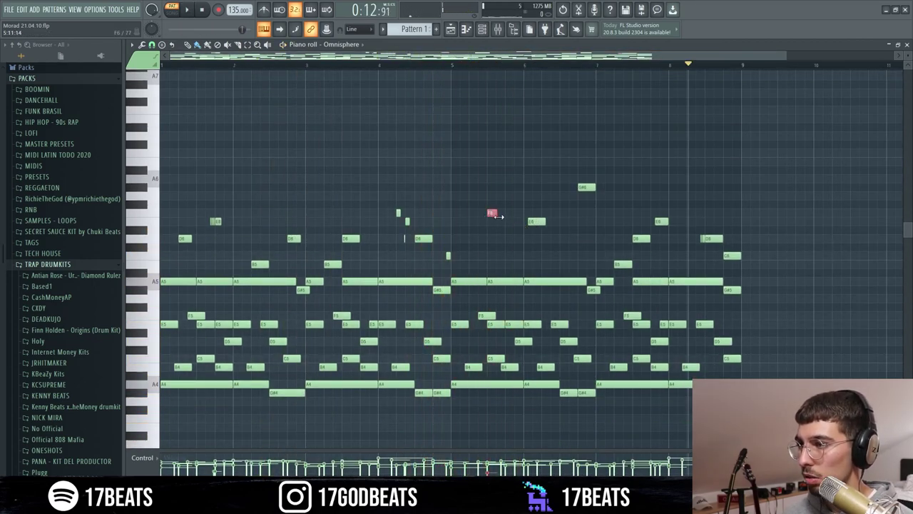
{"action": "key", "text": "space"}
{"action": "left_click", "coordinate": [476, 67]}
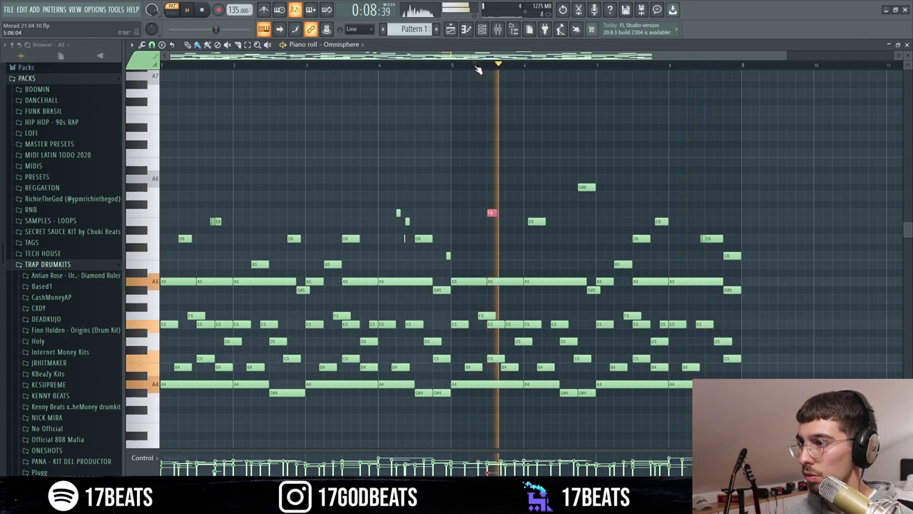
{"action": "key", "text": "space"}
{"action": "left_click", "coordinate": [491, 195]}
{"action": "key", "text": "space"}
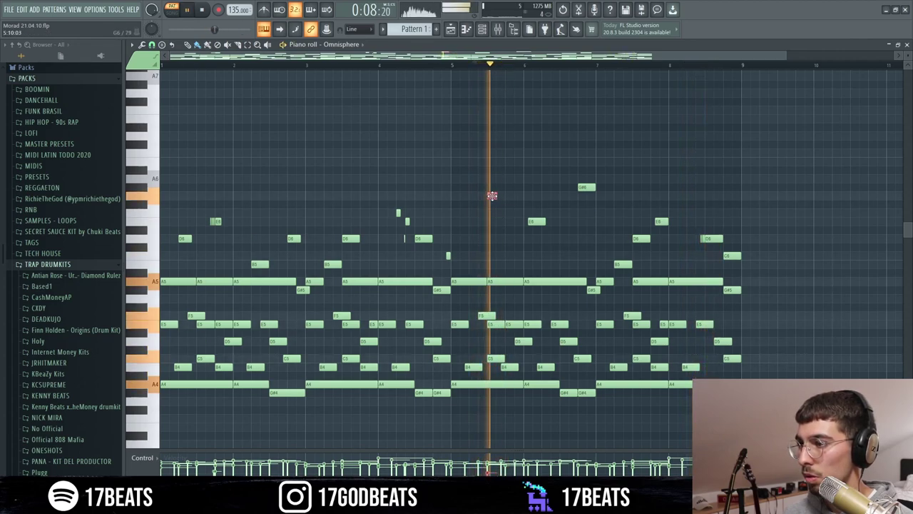
{"action": "key", "text": "space"}
{"action": "key", "text": "space"}
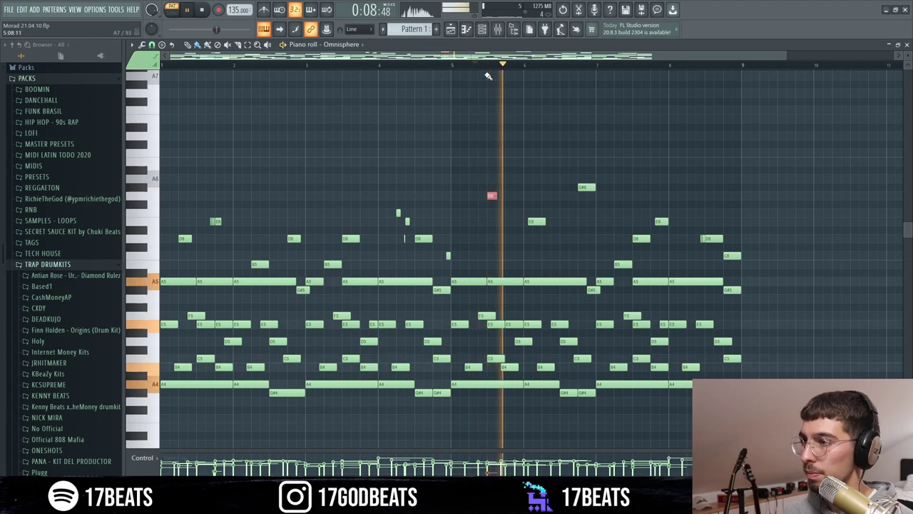
{"action": "key", "text": "space"}
Add a short F6 directly after the G6 in bar 5 and play the passage.
{"action": "scroll", "coordinate": [496, 65], "scroll_direction": "up", "scroll_amount": 3}
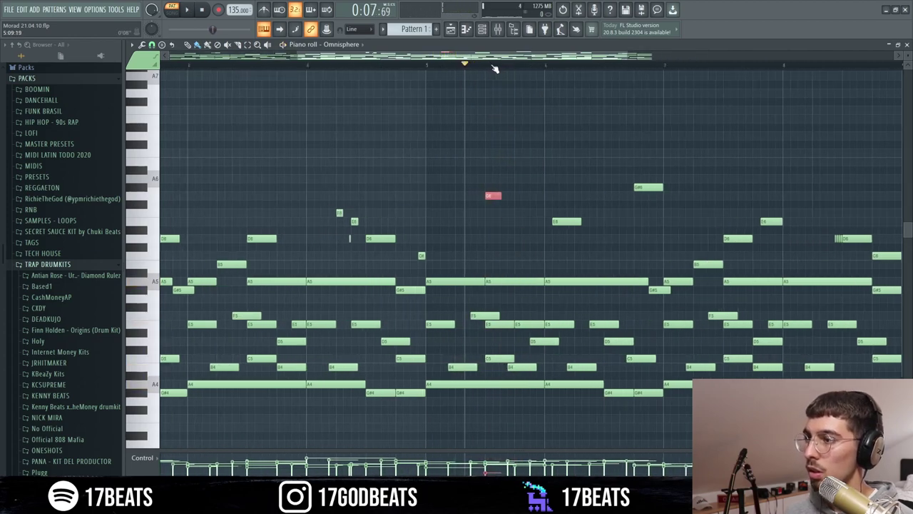
{"action": "left_click", "coordinate": [504, 213]}
{"action": "key", "text": "space"}
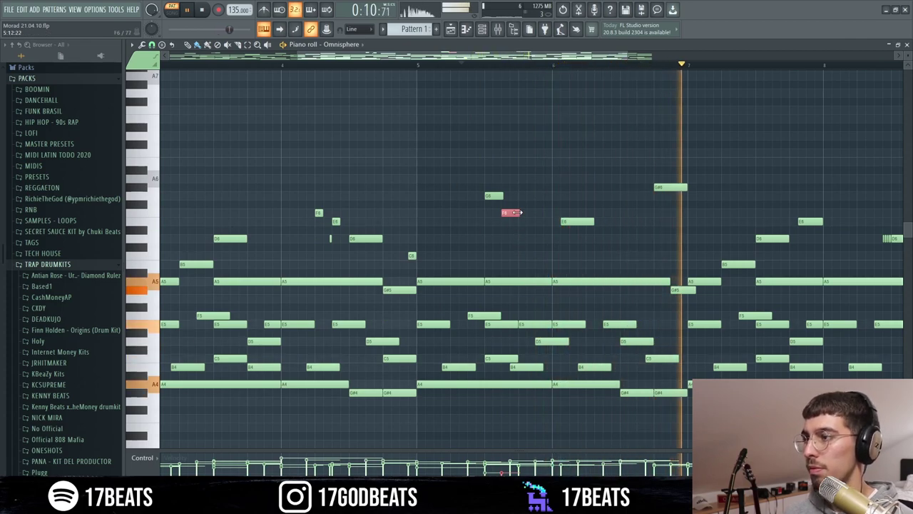
{"action": "key", "text": "space"}
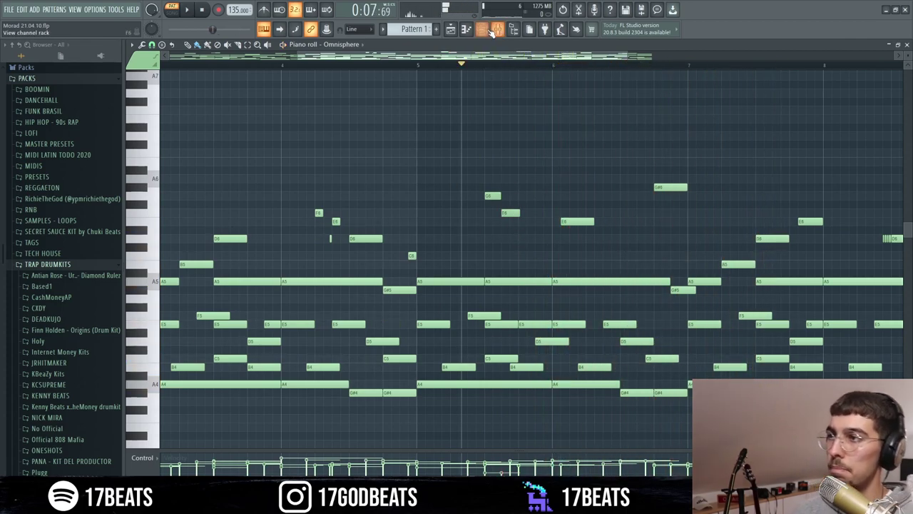
Add a second Omnisphere instrument to the channel rack and browse its patch directory.
{"action": "left_click", "coordinate": [491, 32]}
{"action": "left_click", "coordinate": [232, 303]}
{"action": "left_click", "coordinate": [258, 380]}
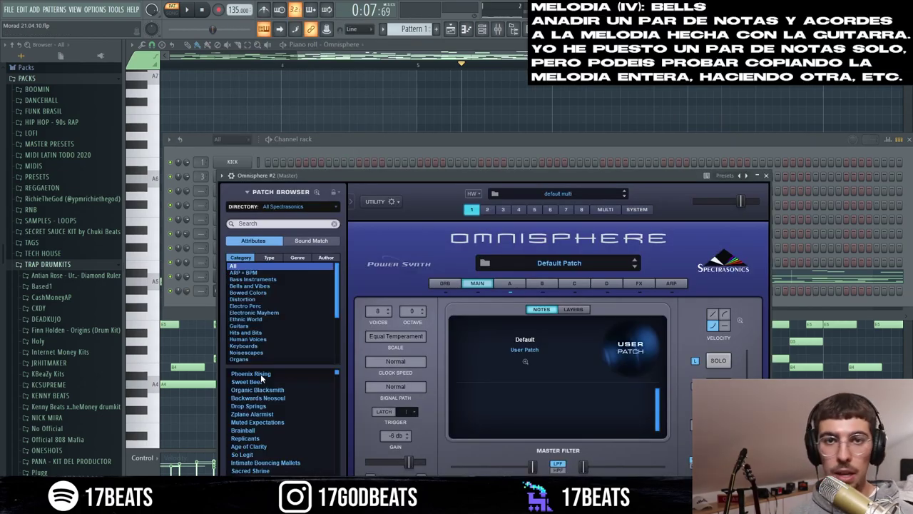
{"action": "left_click", "coordinate": [298, 206]}
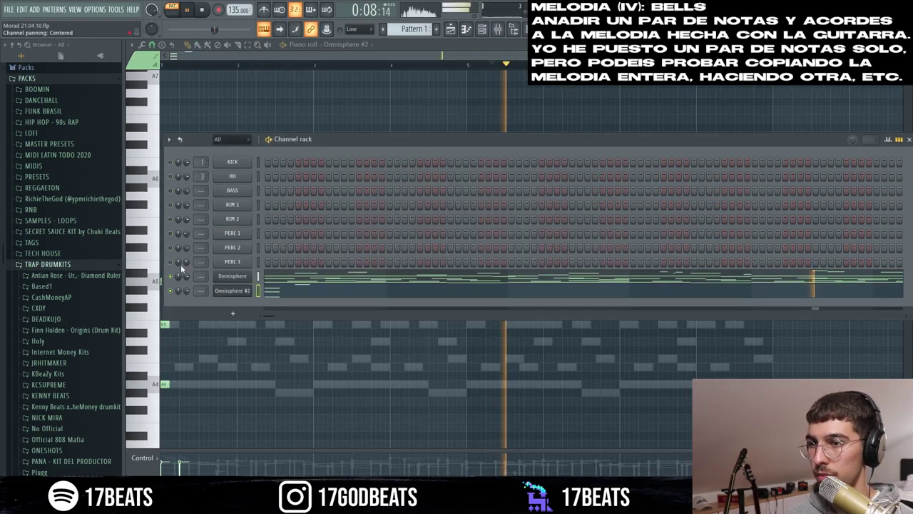
Start the second Omnisphere part with short A4-E5-A5 chords opening bars 1 and 2 and D6, E6, D6 notes between them, and play.
{"action": "key", "text": "space"}
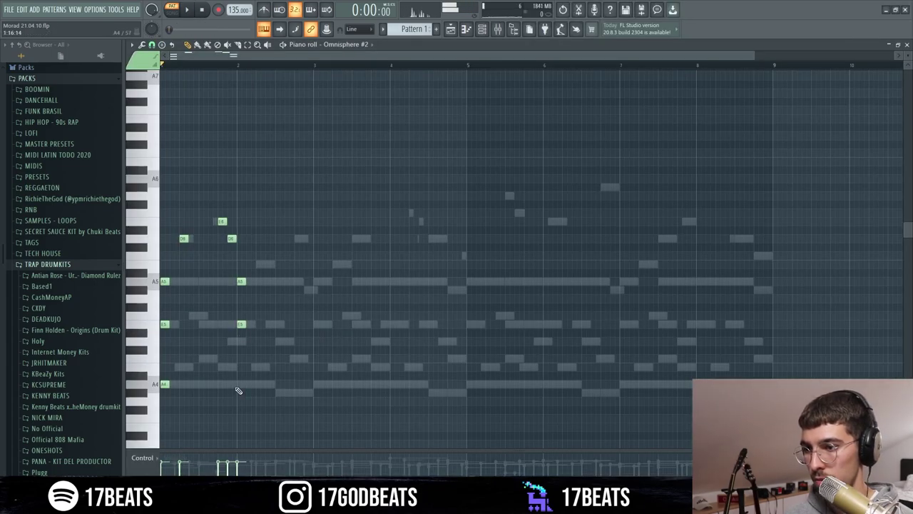
{"action": "left_click", "coordinate": [240, 386]}
{"action": "key", "text": "space"}
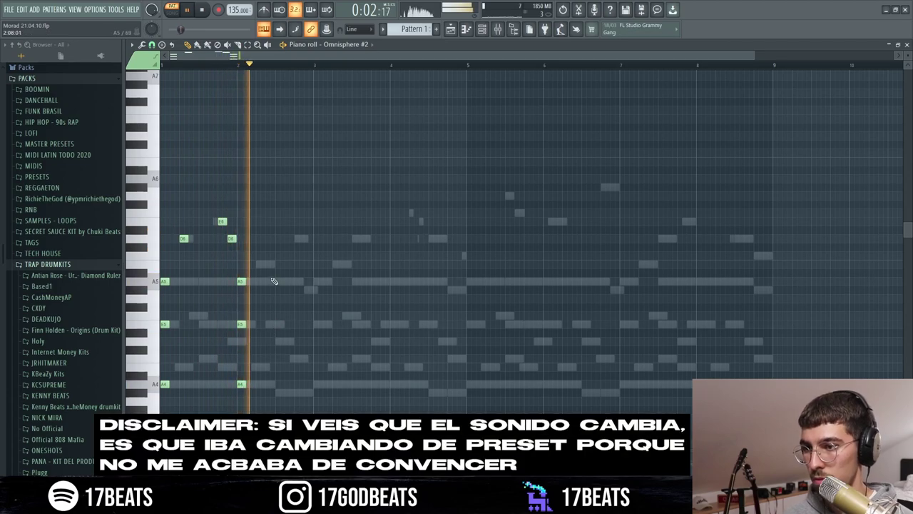
Continue the second part through bars 2 and 3 with short chords, A5 and D6 notes in bar 2, and F6, E6 and A5 in bar 3.
{"action": "key", "text": "space"}
{"action": "left_click", "coordinate": [346, 315]}
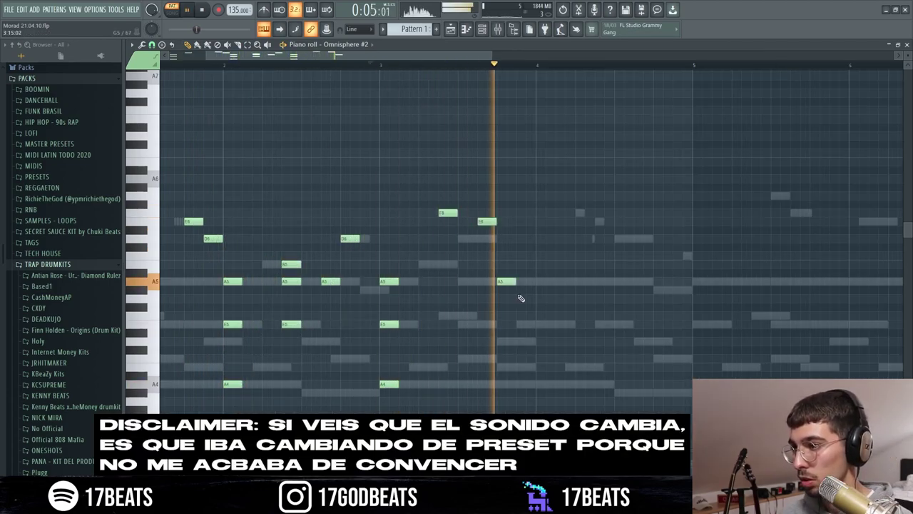
{"action": "key", "text": "space"}
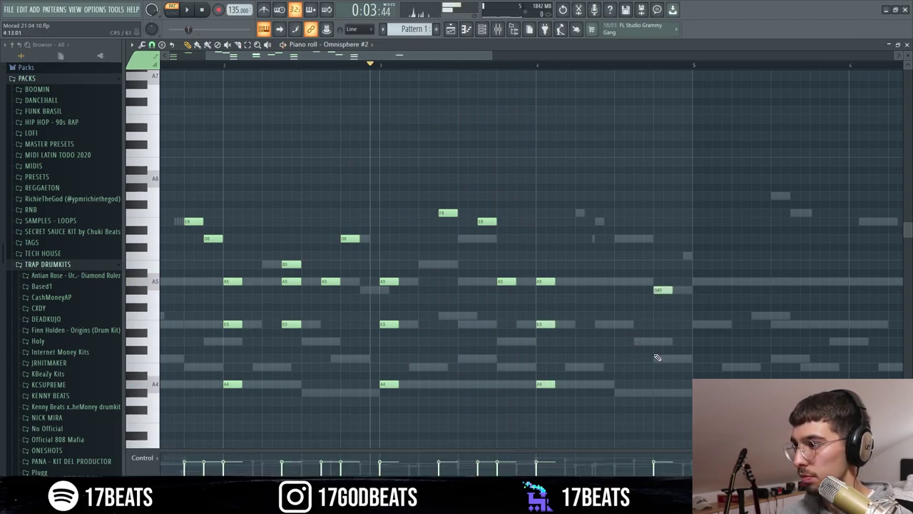
Complete bar 4 of the second part with a G#4-C5-G#5 chord on beat 4 and short E6 and D6 notes.
{"action": "left_click", "coordinate": [657, 390]}
{"action": "key", "text": "space"}
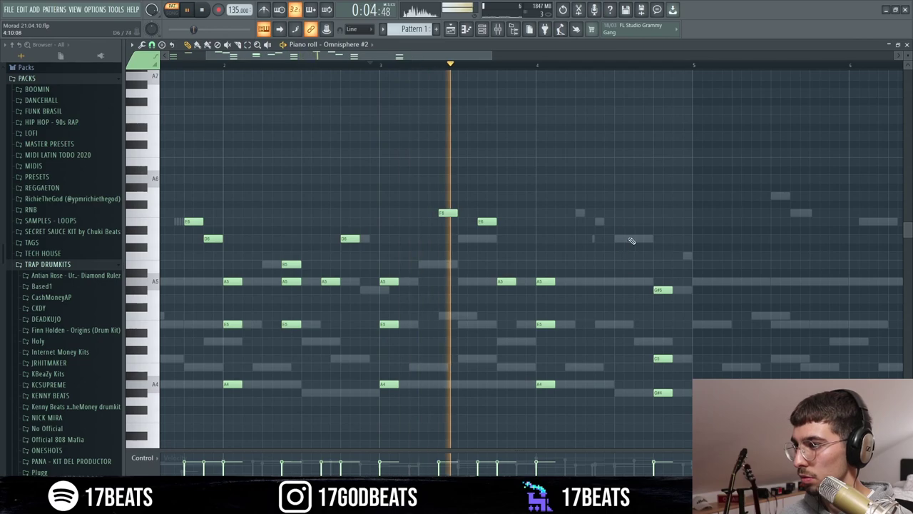
{"action": "left_click", "coordinate": [598, 223]}
{"action": "left_click", "coordinate": [639, 238]}
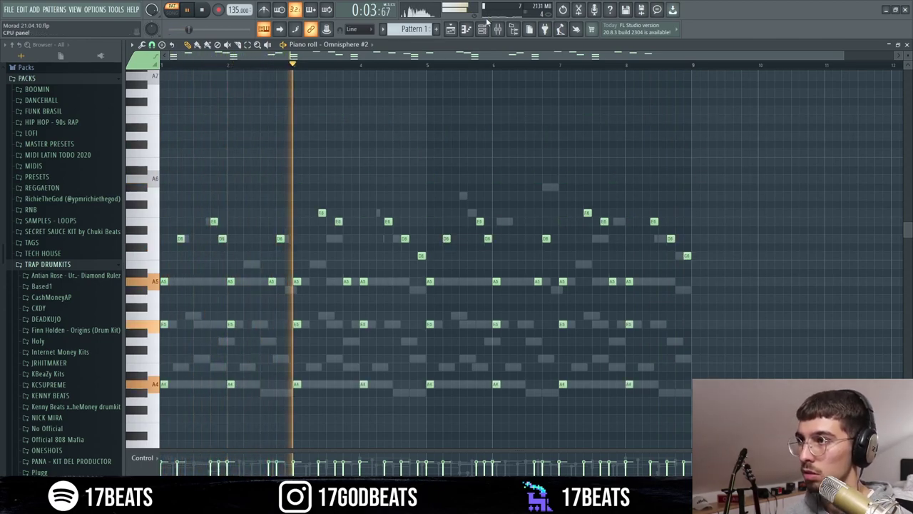
Stop playback, show the channel rack and audition kick samples from the CashMoneyAP drum kit for the KICK channel.
{"action": "key", "text": "F6"}
{"action": "key", "text": "space"}
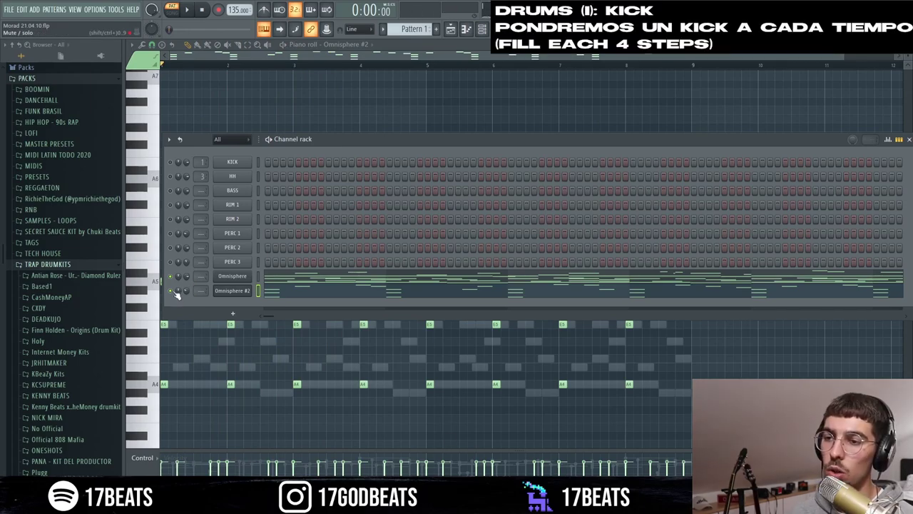
{"action": "right_click", "coordinate": [178, 294]}
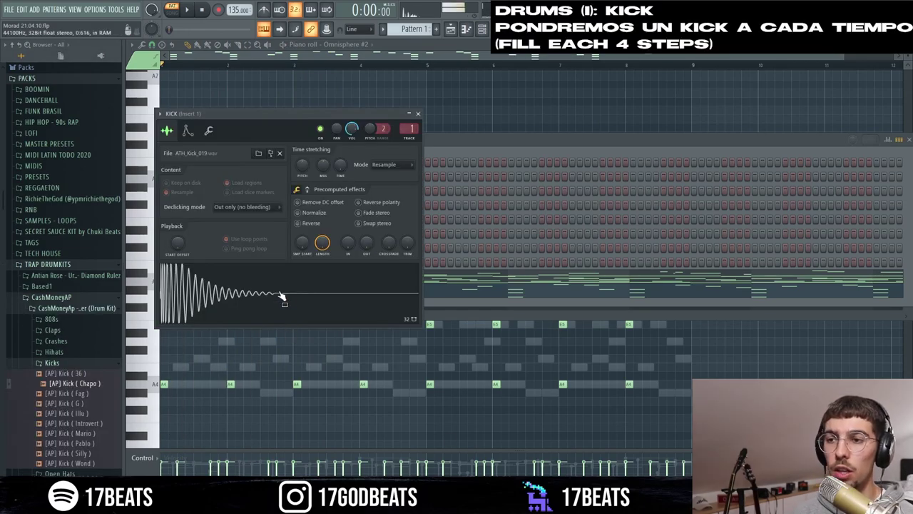
{"action": "left_click", "coordinate": [101, 444]}
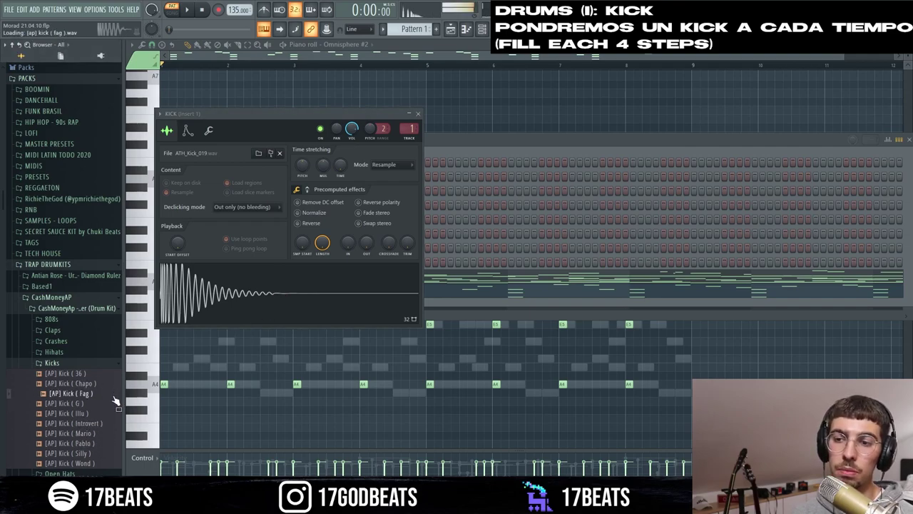
Fill the KICK channel with a hit every 4 steps and play the pattern.
{"action": "left_click", "coordinate": [235, 162]}
{"action": "right_click", "coordinate": [239, 162]}
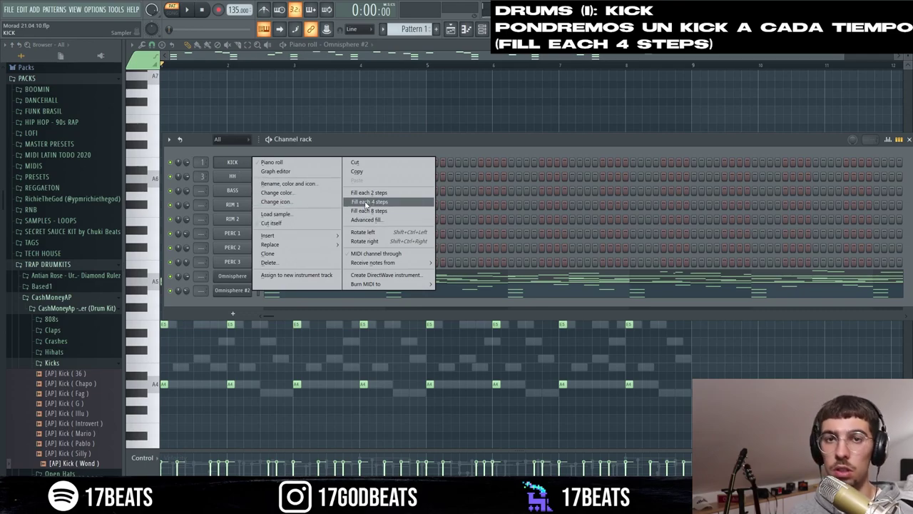
{"action": "left_click", "coordinate": [366, 203]}
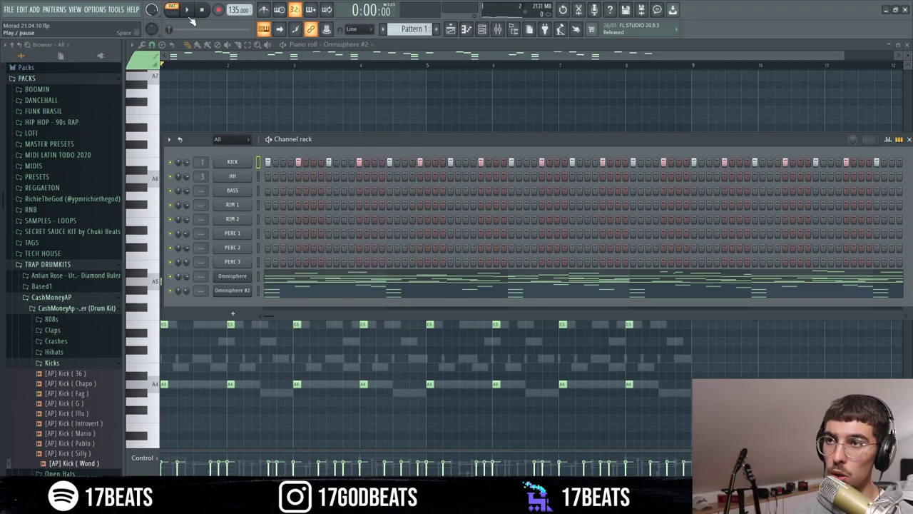
{"action": "left_click", "coordinate": [188, 11]}
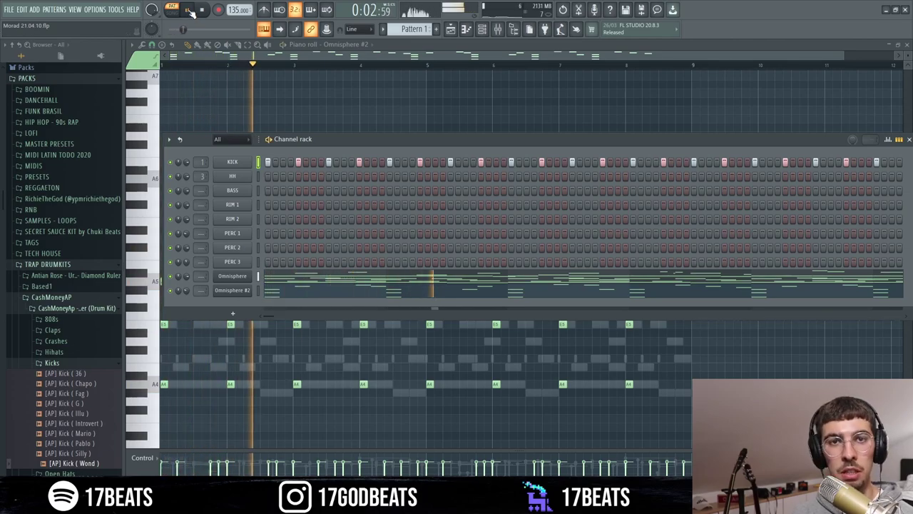
{"action": "key", "text": "space"}
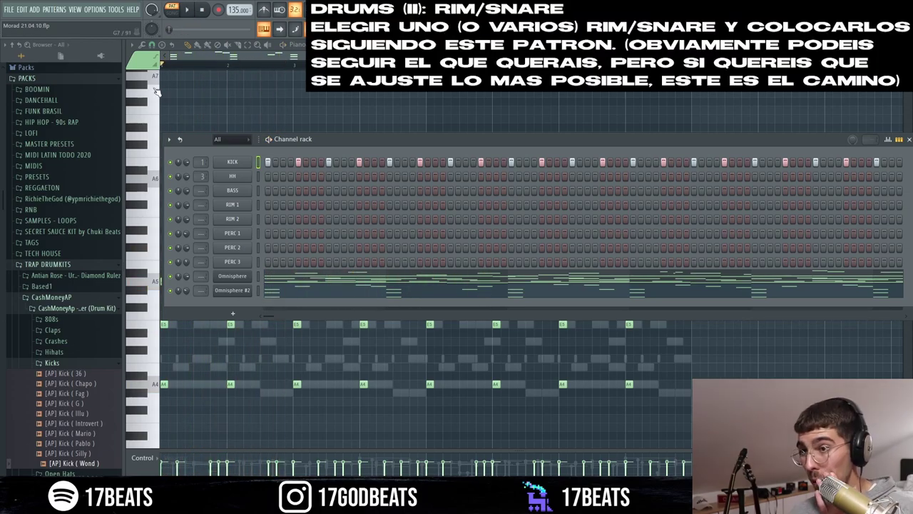
Preview the RIM 2 sample, and place RIM 1 hits on steps 4, 7, 11 and 15 of the first bar.
{"action": "left_click", "coordinate": [240, 211]}
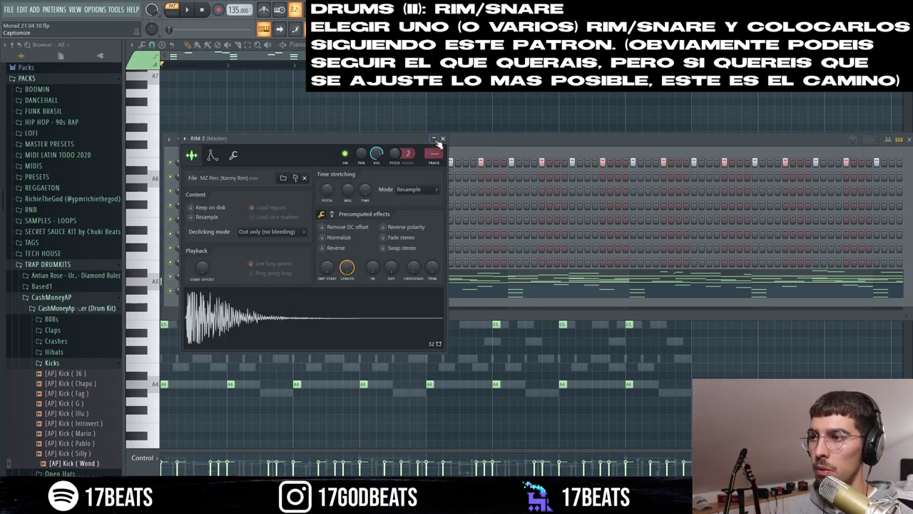
{"action": "left_click", "coordinate": [442, 138]}
{"action": "left_click", "coordinate": [259, 204]}
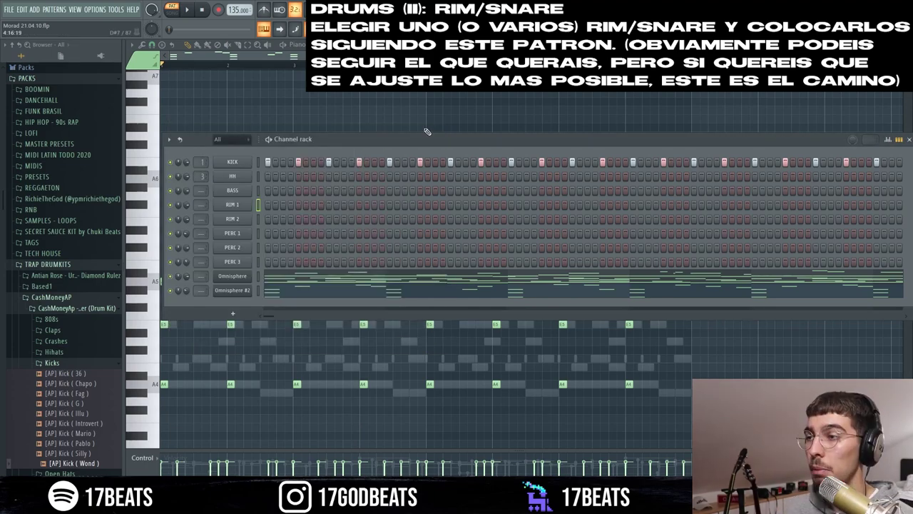
{"action": "left_click", "coordinate": [290, 205]}
{"action": "left_click", "coordinate": [314, 205]}
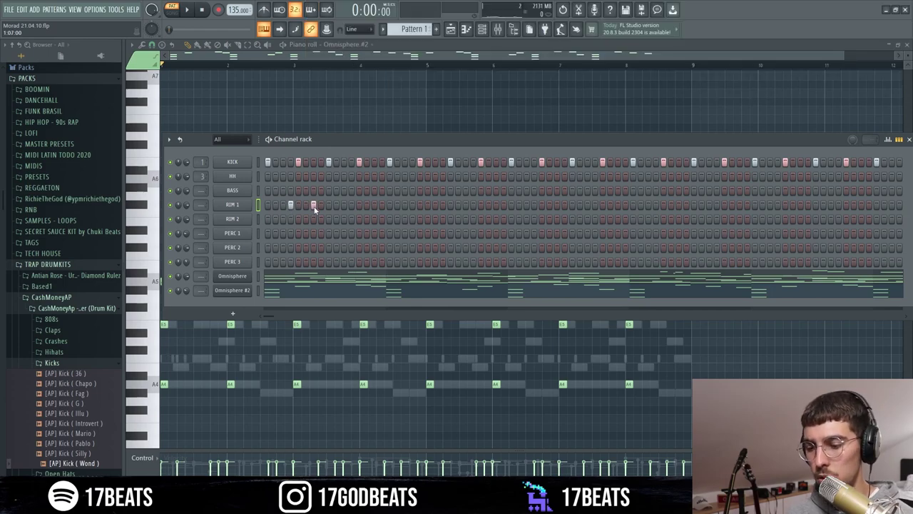
{"action": "key", "text": "space"}
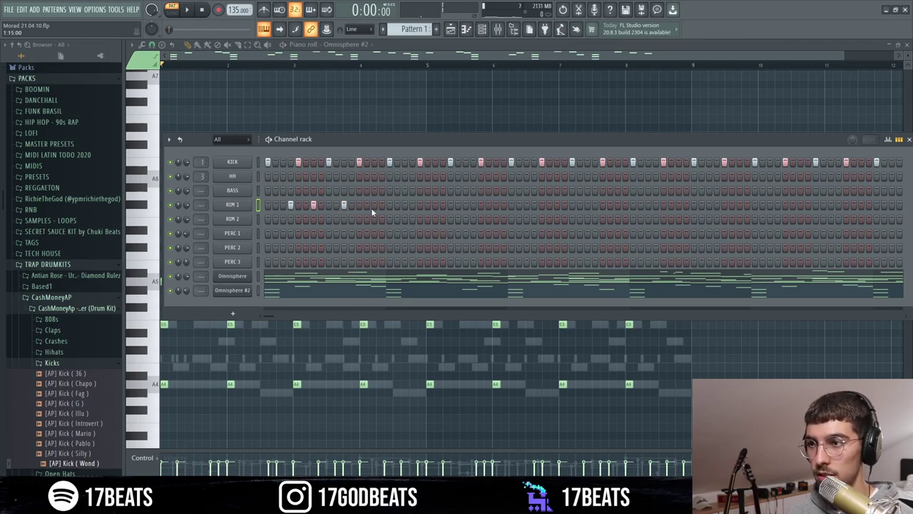
Duplicate the first bar of RIM 1 hits seven times to fill bars 2 to 8, and return to the channel rack.
{"action": "key", "text": "F7"}
{"action": "left_click_drag", "start_coordinate": [229, 66], "coordinate": [153, 86]}
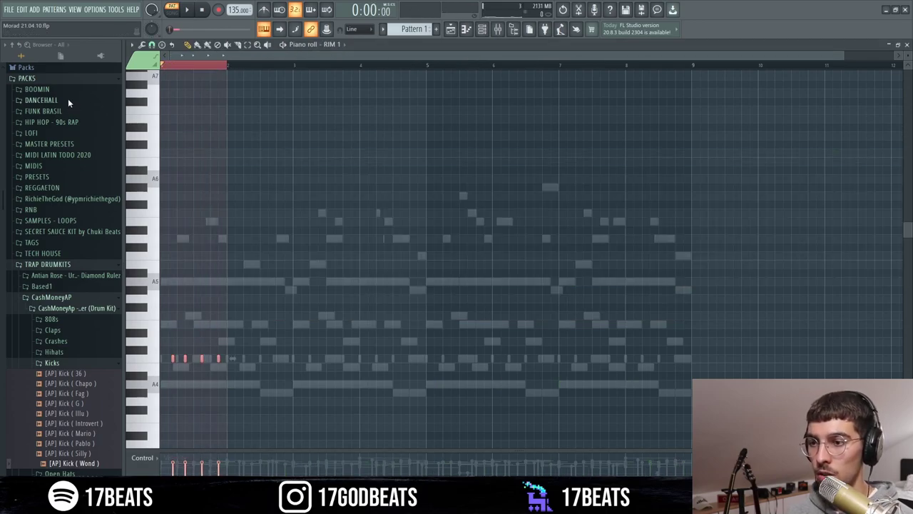
{"action": "key", "text": "ctrl+b"}
{"action": "key", "text": "ctrl+b"}
{"action": "key", "text": "ctrl+b"}
{"action": "key", "text": "ctrl+b"}
{"action": "key", "text": "ctrl+b"}
{"action": "key", "text": "ctrl+b"}
{"action": "key", "text": "ctrl+b"}
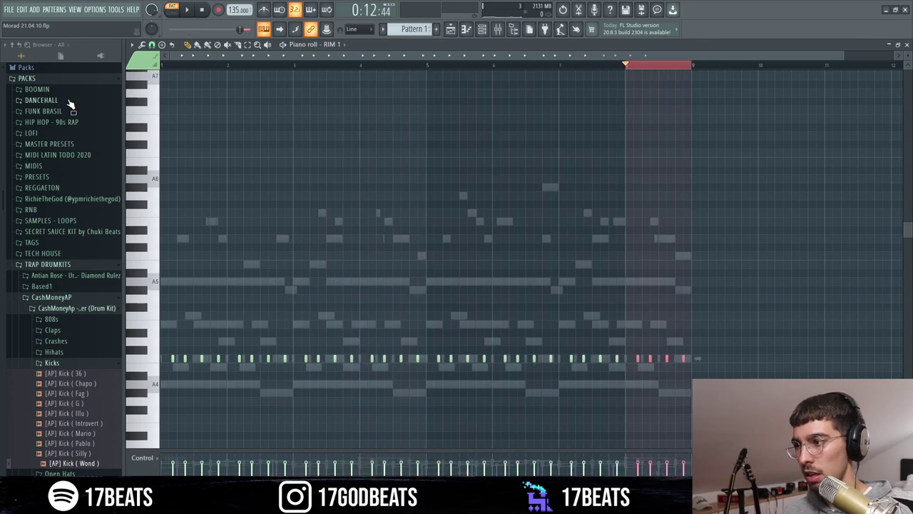
{"action": "key", "text": "F6"}
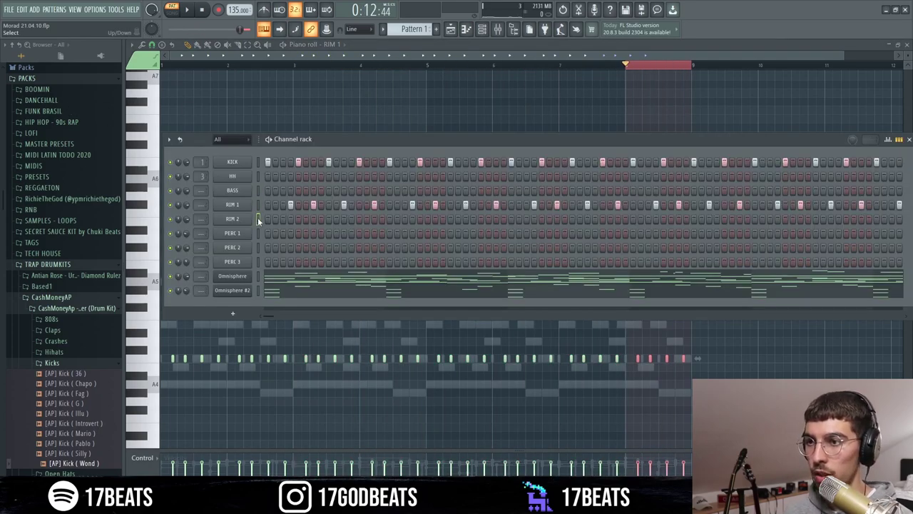
Paste the RIM 1 hits into the RIM 2 channel and play the pattern with both rims.
{"action": "key", "text": "ctrl+v"}
{"action": "key", "text": "space"}
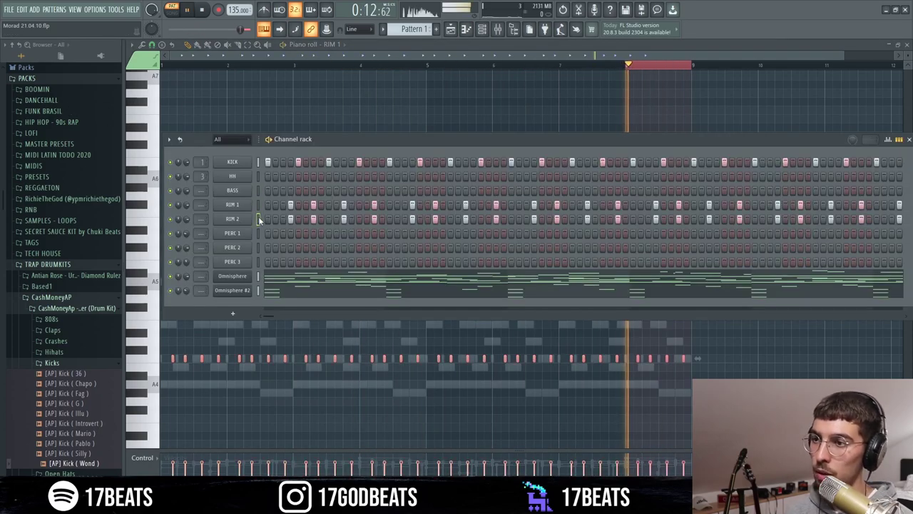
{"action": "left_click", "coordinate": [483, 30]}
{"action": "key", "text": "space"}
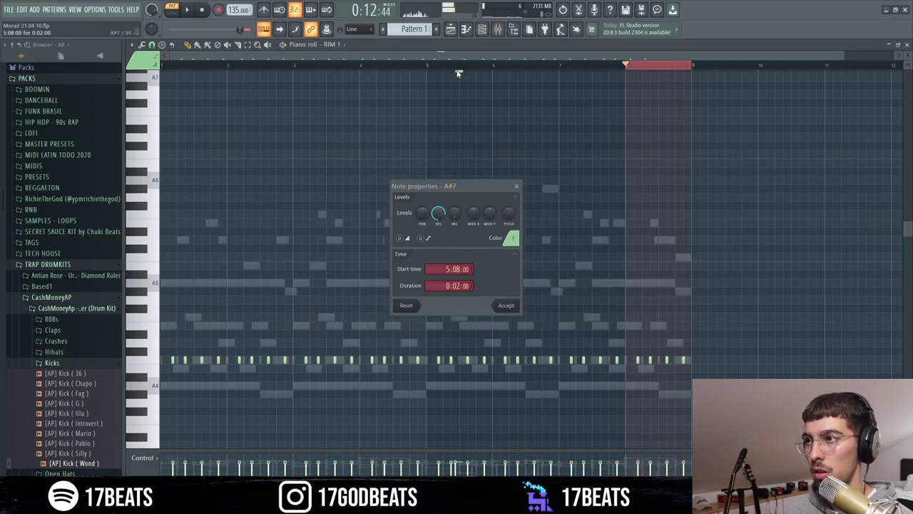
{"action": "key", "text": "space"}
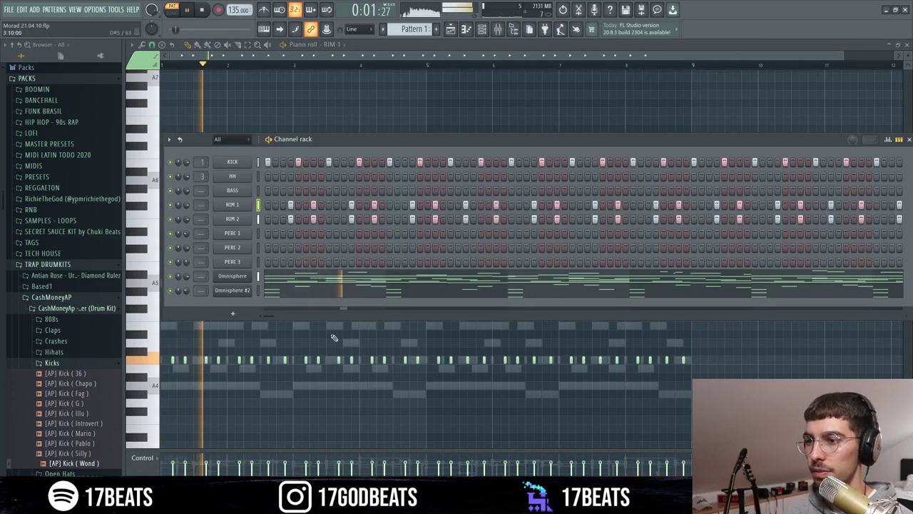
{"action": "key", "text": "space"}
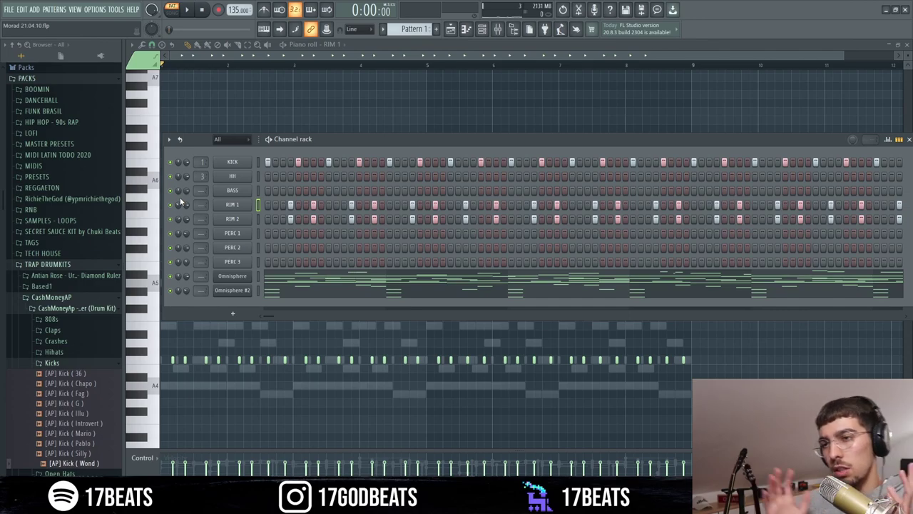
{"action": "key", "text": "space"}
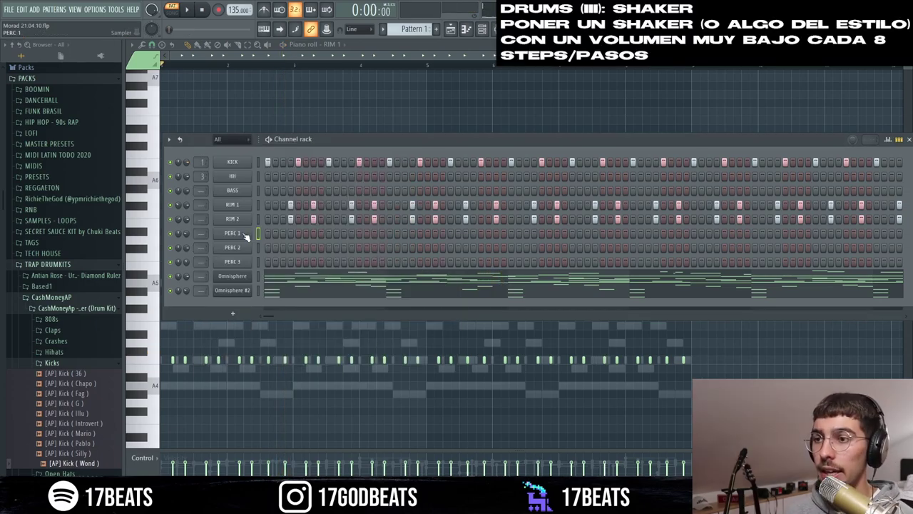
Fill the PERC 1 channel with a hit every 8 steps and play it at 20% channel volume.
{"action": "right_click", "coordinate": [244, 236]}
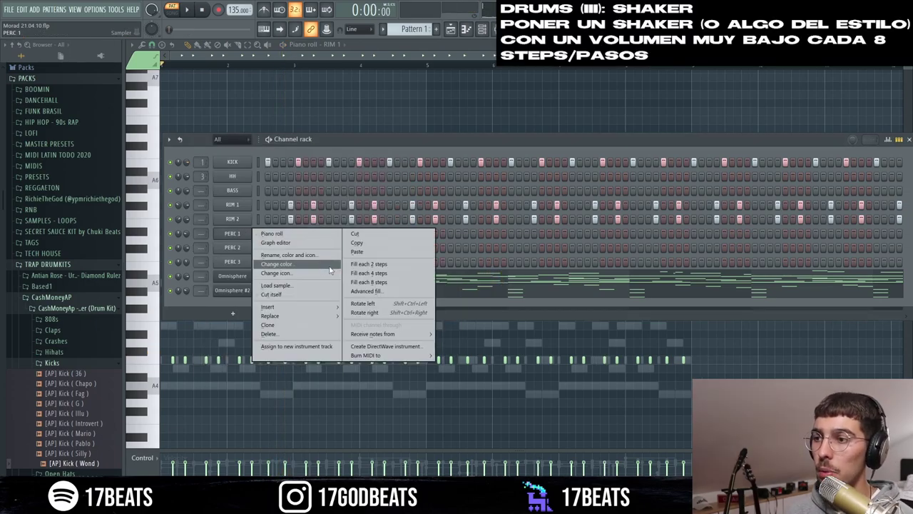
{"action": "left_click", "coordinate": [367, 283]}
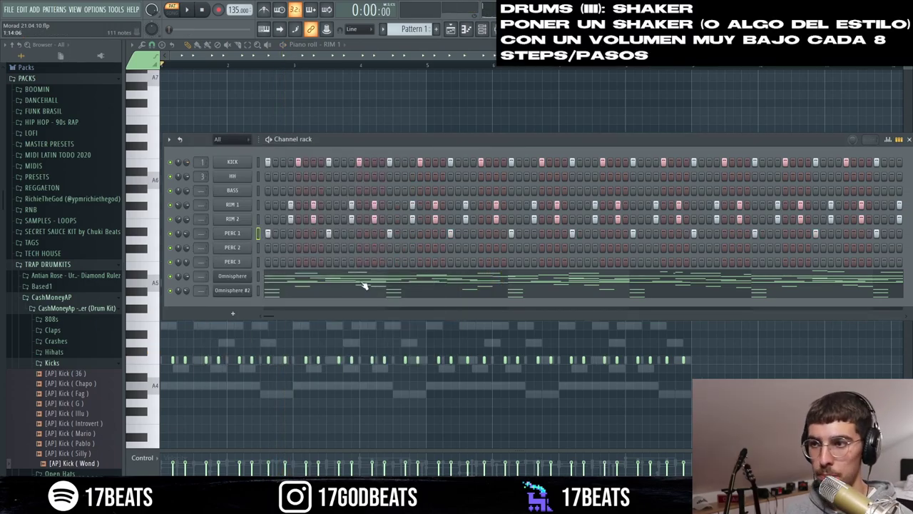
{"action": "key", "text": "space"}
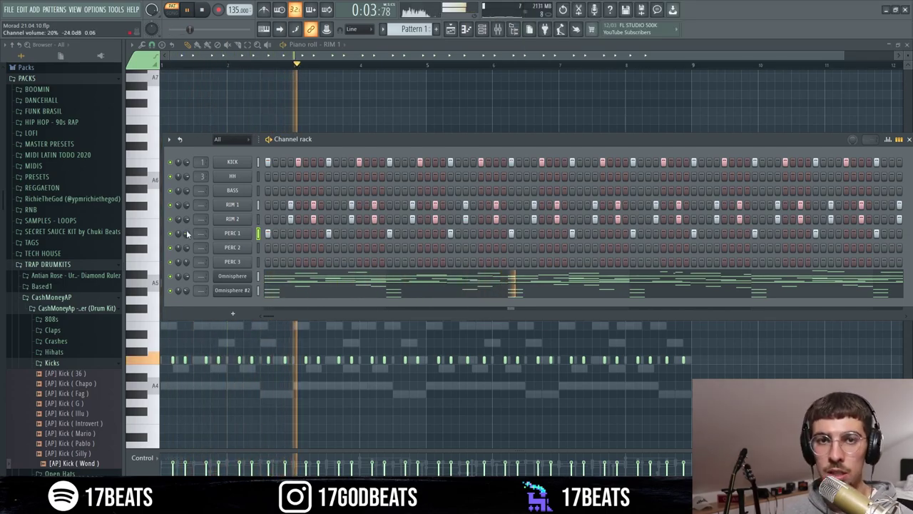
{"action": "key", "text": "space"}
Open the PERC 2 and PERC 3 channel settings to examine and audition their samples.
{"action": "left_click", "coordinate": [228, 247]}
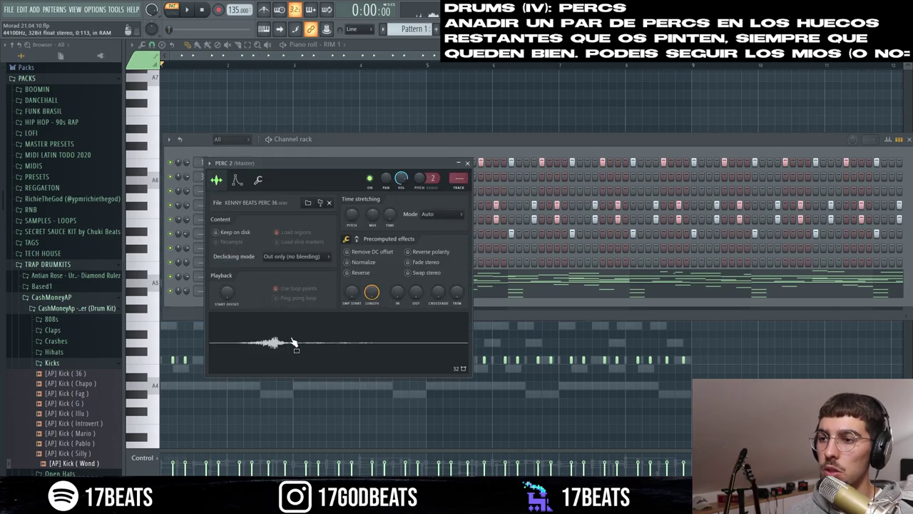
{"action": "left_click", "coordinate": [467, 164]}
{"action": "left_click", "coordinate": [244, 264]}
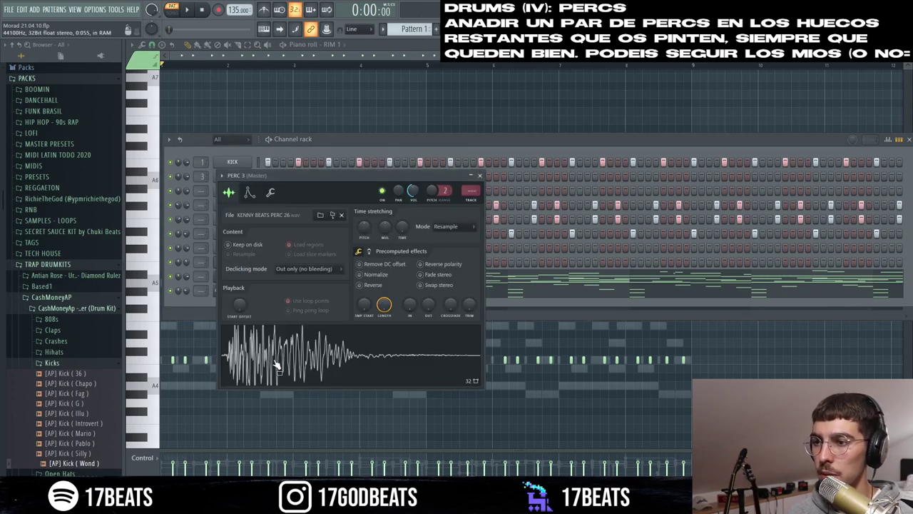
{"action": "left_click", "coordinate": [480, 177]}
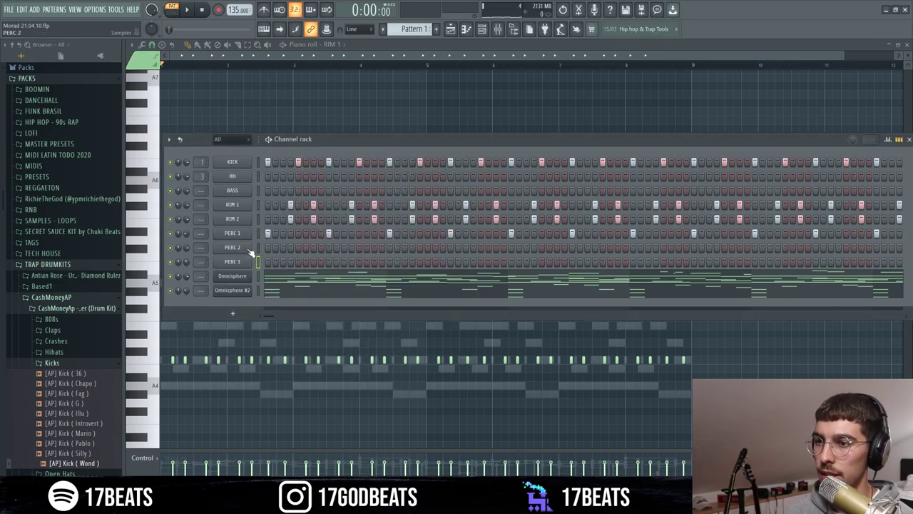
{"action": "left_click", "coordinate": [247, 247]}
{"action": "left_click", "coordinate": [468, 163]}
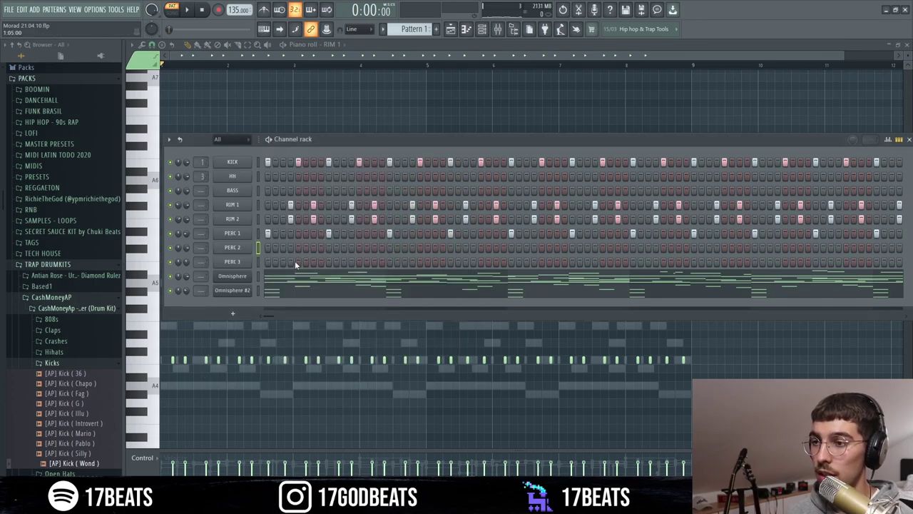
Place one PERC 2 hit per bar on step 3, using step 2 in bars 2 and 6, while playing the pattern.
{"action": "left_click", "coordinate": [283, 247]}
{"action": "key", "text": "space"}
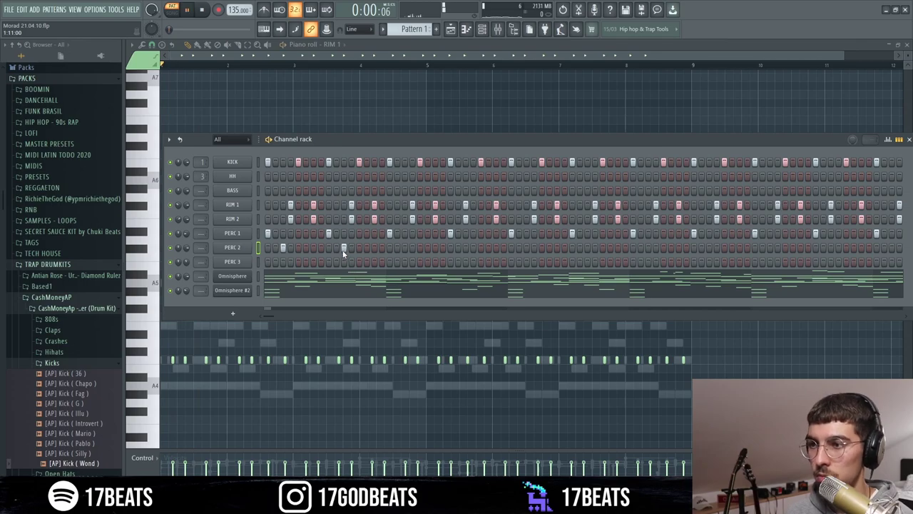
{"action": "left_click", "coordinate": [649, 247]}
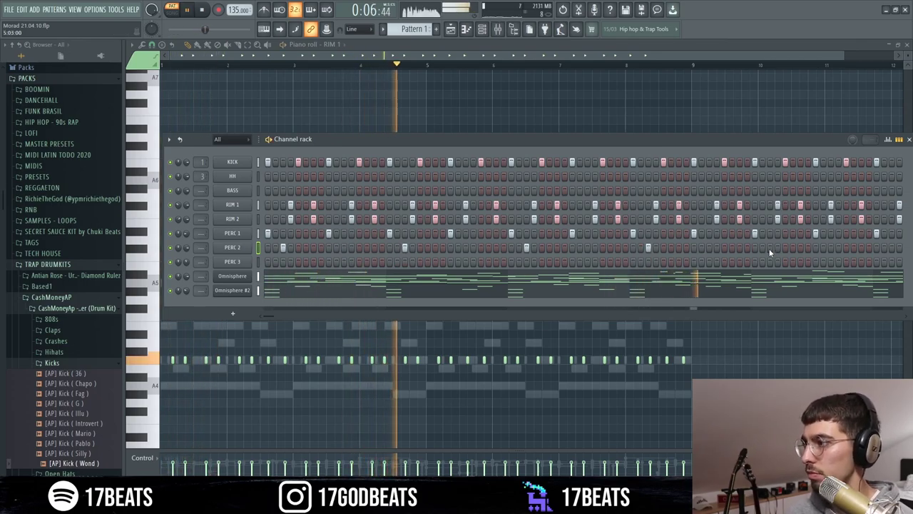
{"action": "left_click", "coordinate": [770, 249]}
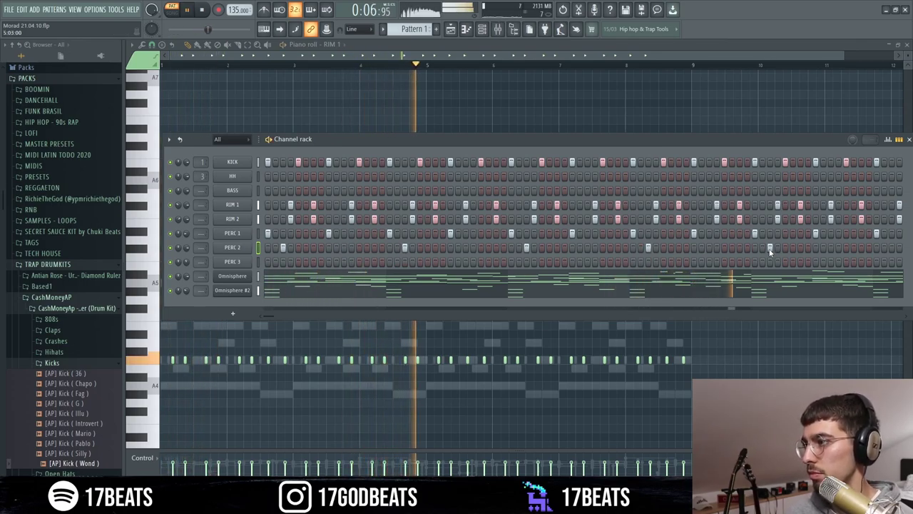
{"action": "left_click", "coordinate": [885, 248]}
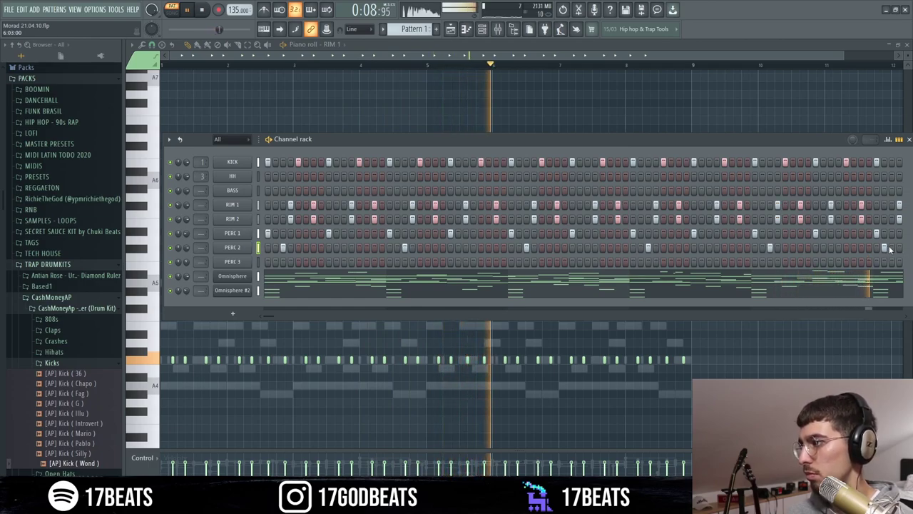
{"action": "key", "text": "space"}
{"action": "left_click_drag", "start_coordinate": [272, 317], "coordinate": [384, 314]}
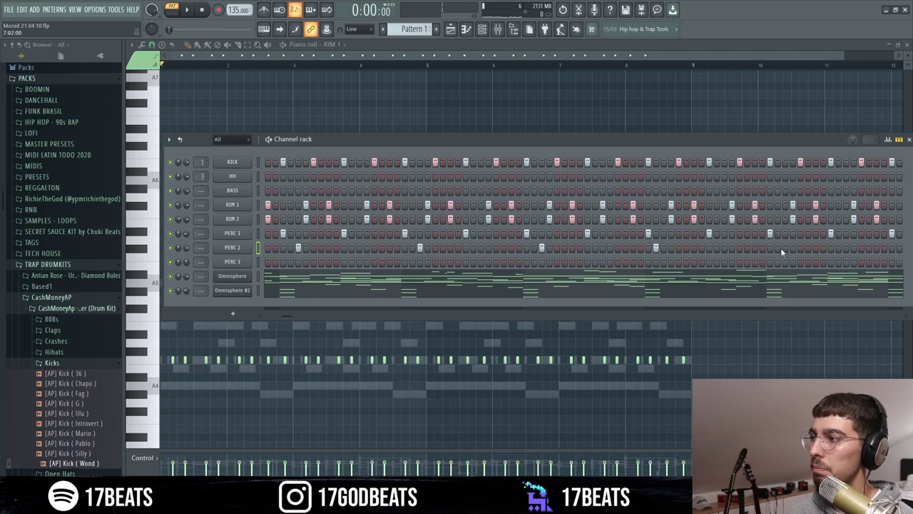
{"action": "key", "text": "space"}
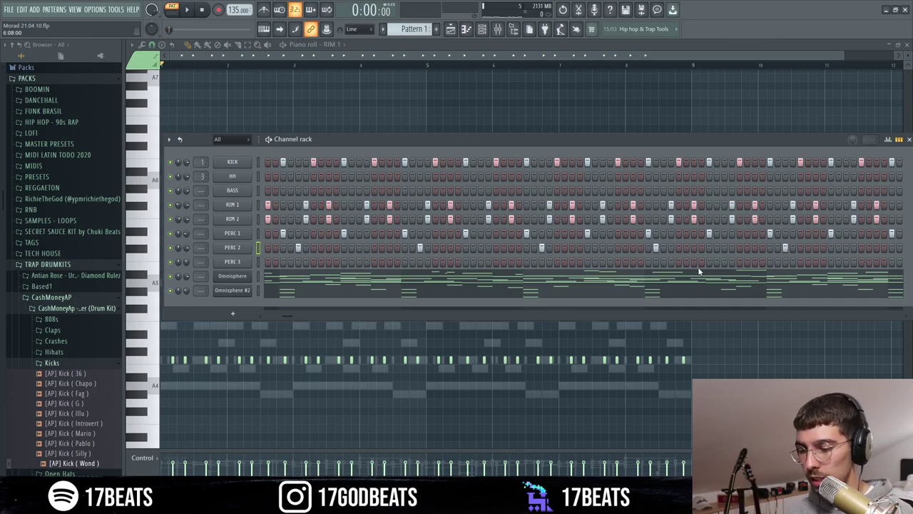
{"action": "key", "text": "space"}
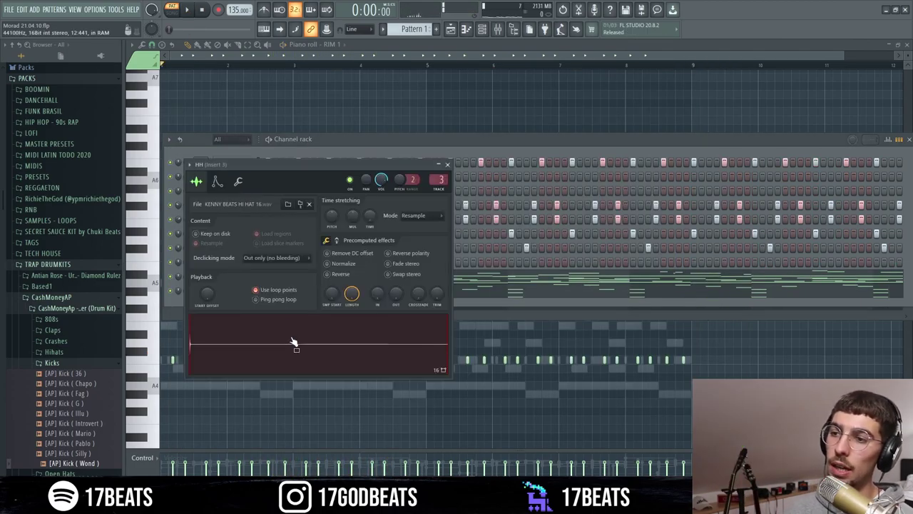
Add sparse HH hits across the eight bars, starting on steps 2 and 11 of the first bar, and play the pattern.
{"action": "key", "text": "space"}
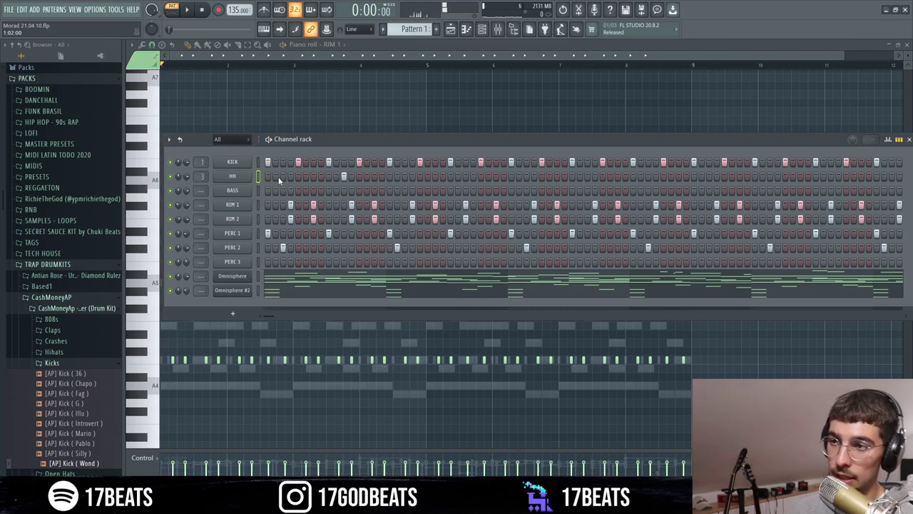
{"action": "key", "text": "space"}
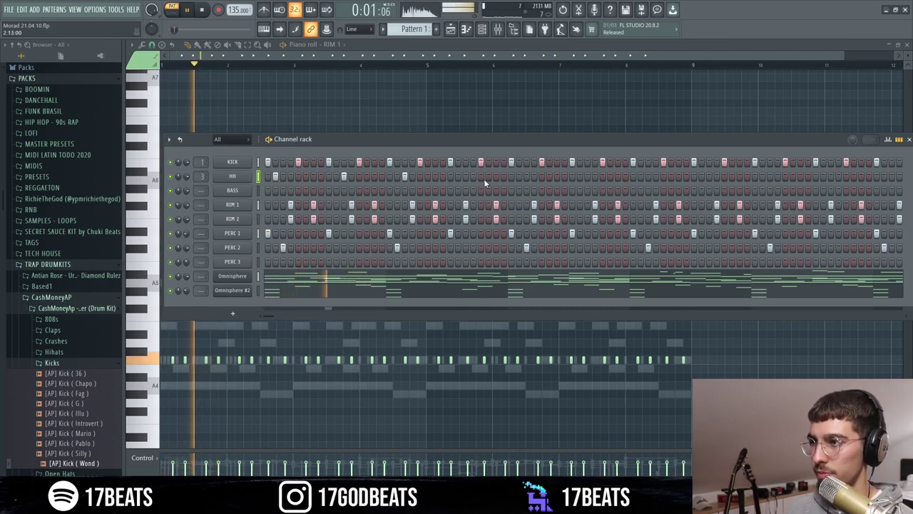
{"action": "key", "text": "space"}
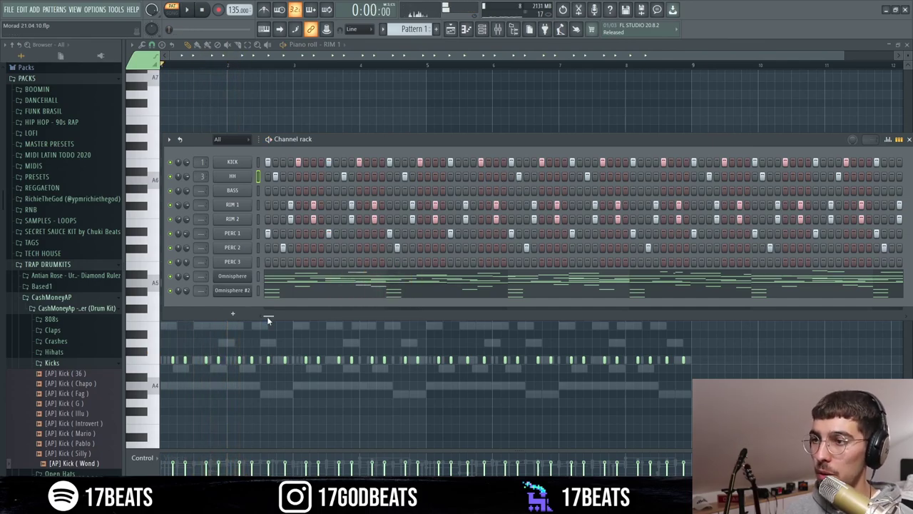
{"action": "key", "text": "space"}
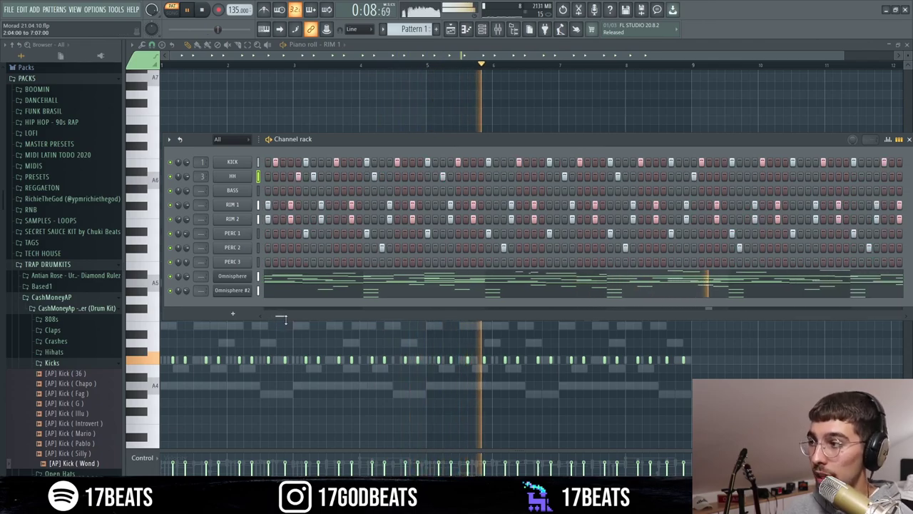
{"action": "key", "text": "space"}
Preview the PERC 3 sample and place sparse PERC 3 hits, starting on step 10 of bar 1 and step 12 of bar 2.
{"action": "left_click", "coordinate": [235, 262]}
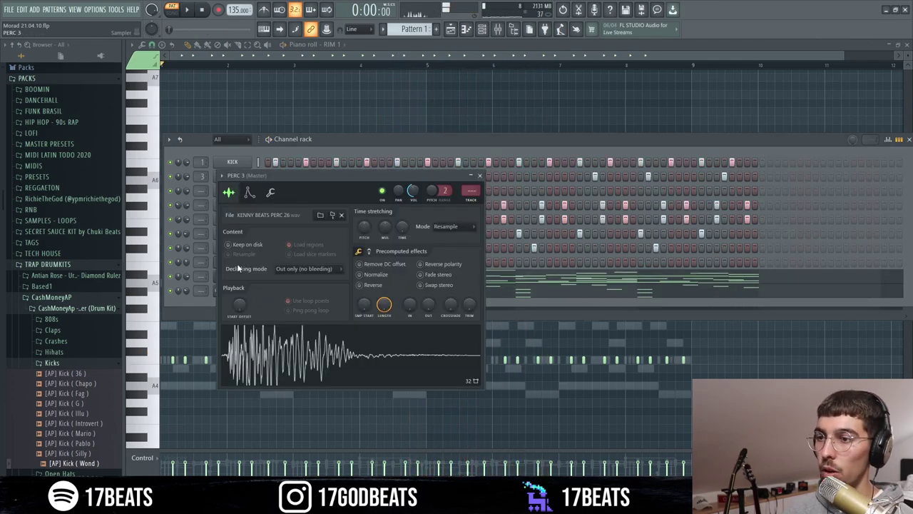
{"action": "left_click", "coordinate": [480, 175]}
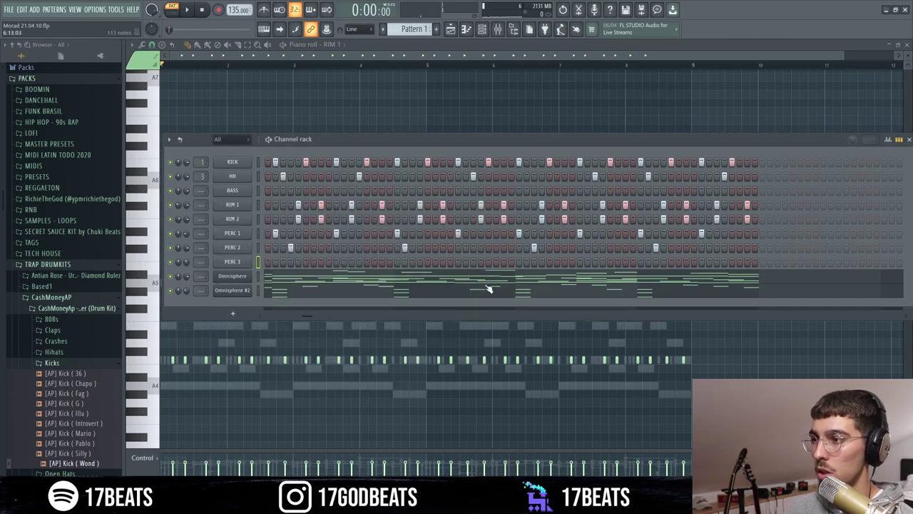
{"action": "left_click_drag", "start_coordinate": [308, 315], "coordinate": [261, 315]}
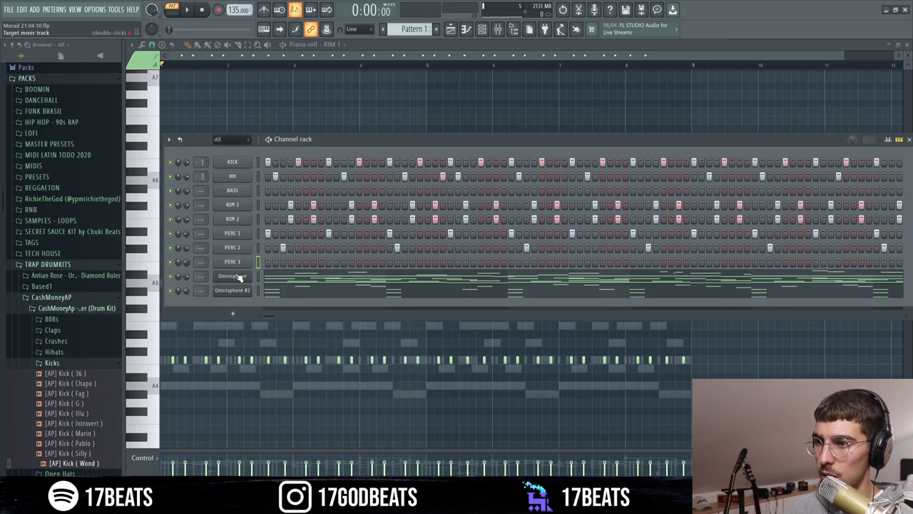
{"action": "key", "text": "space"}
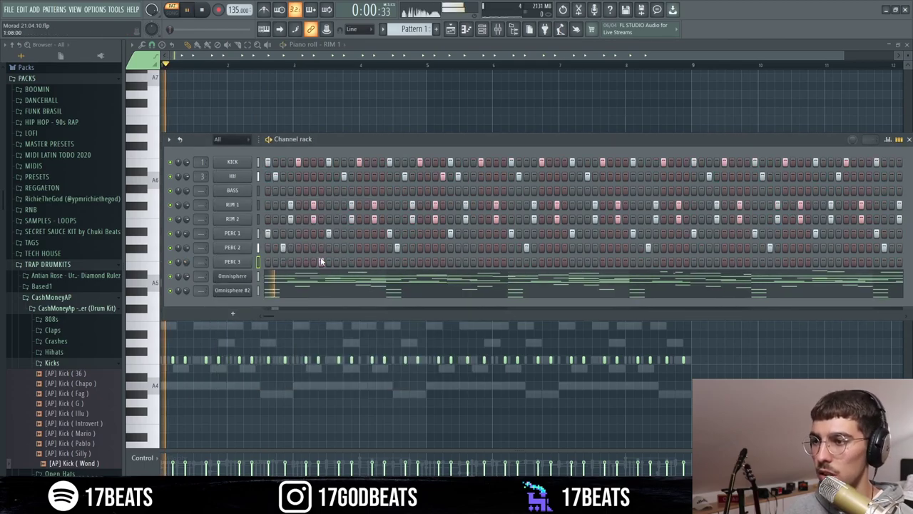
{"action": "key", "text": "space"}
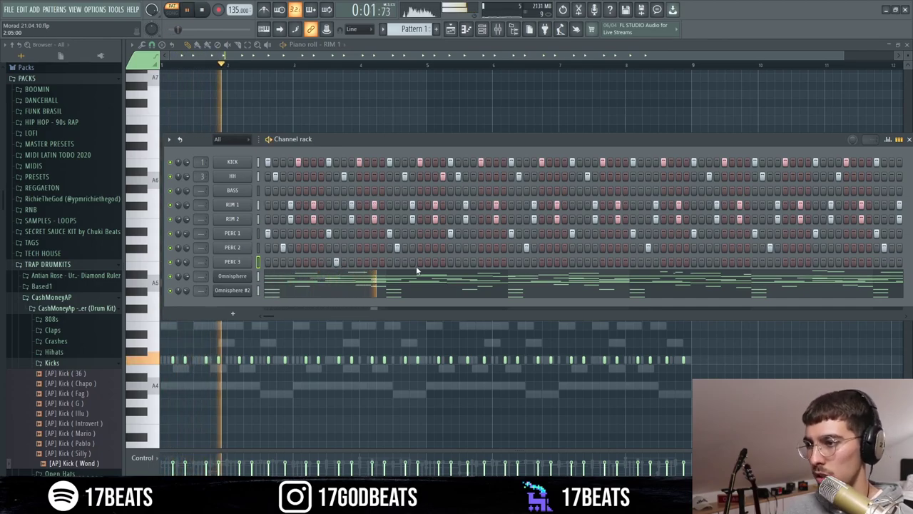
{"action": "left_click", "coordinate": [473, 261]}
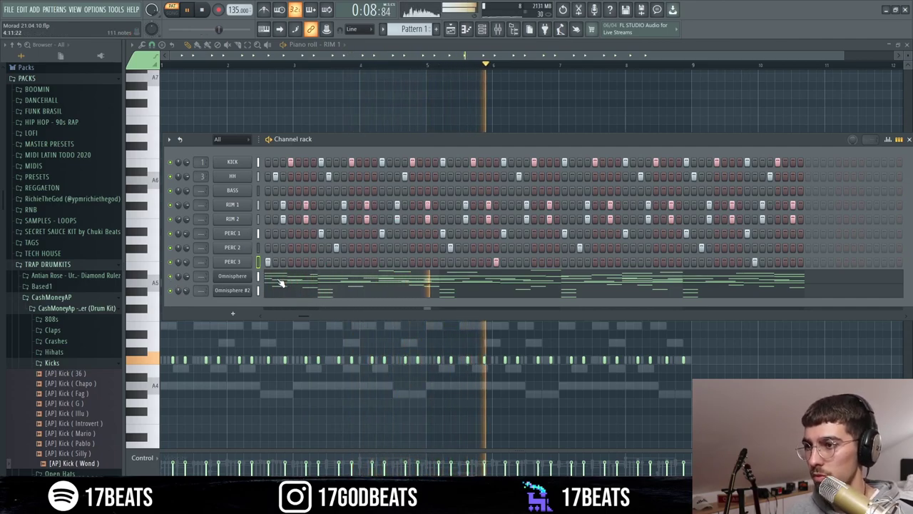
Set the Omnisphere channel's volume to 70% during playback, and stop the pattern.
{"action": "left_click_drag", "start_coordinate": [186, 276], "coordinate": [185, 280]}
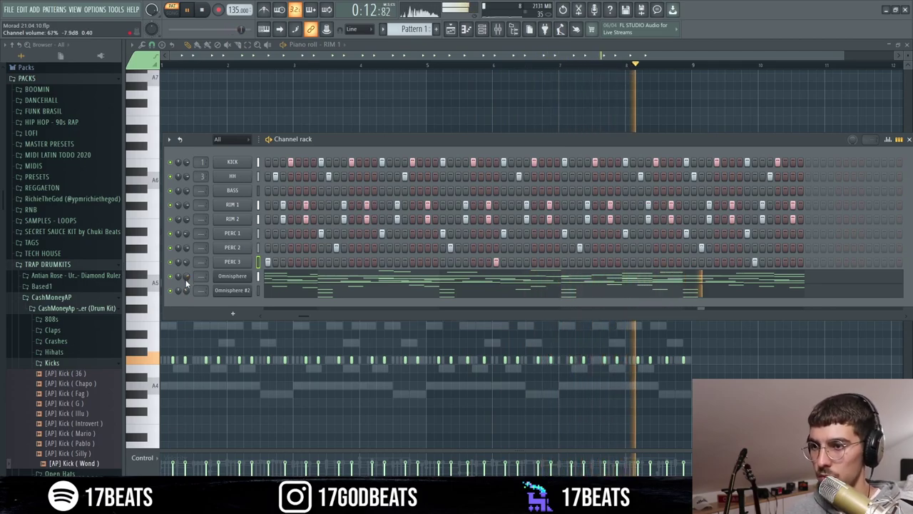
{"action": "scroll", "coordinate": [185, 282], "scroll_direction": "up", "scroll_amount": 1}
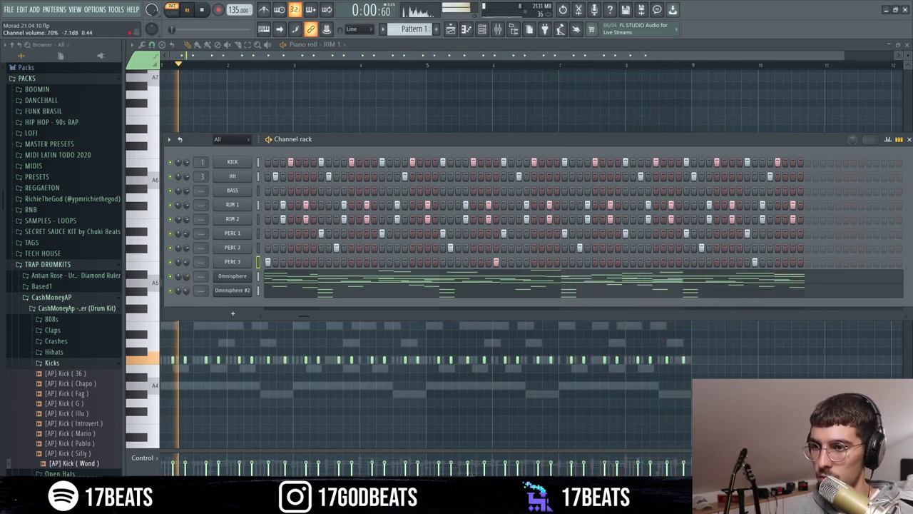
{"action": "key", "text": "space"}
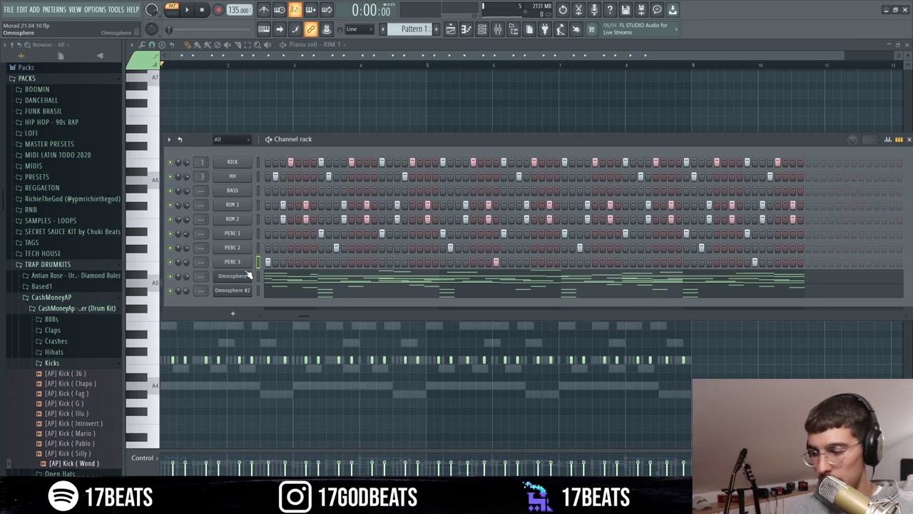
Open the BASS channel's piano roll, and show the channel's sampler settings to examine its sample.
{"action": "right_click", "coordinate": [238, 181]}
{"action": "right_click", "coordinate": [243, 188]}
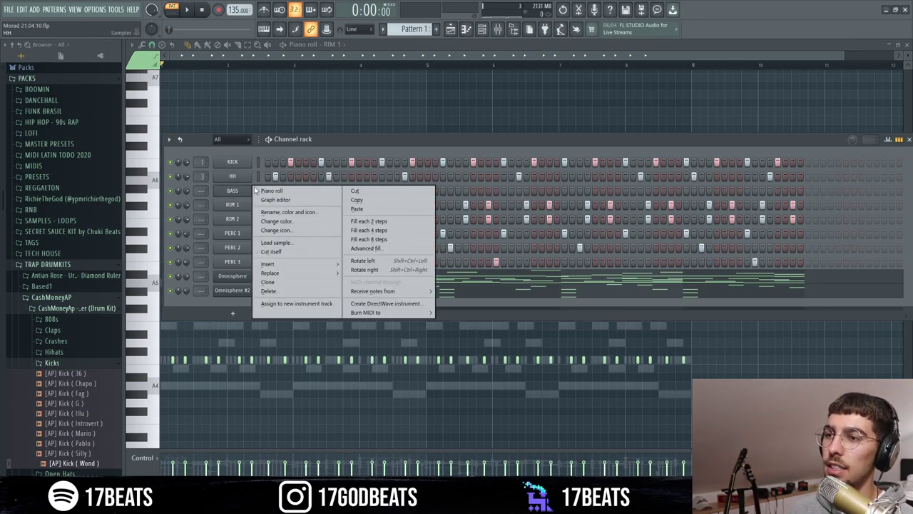
{"action": "left_click", "coordinate": [366, 52]}
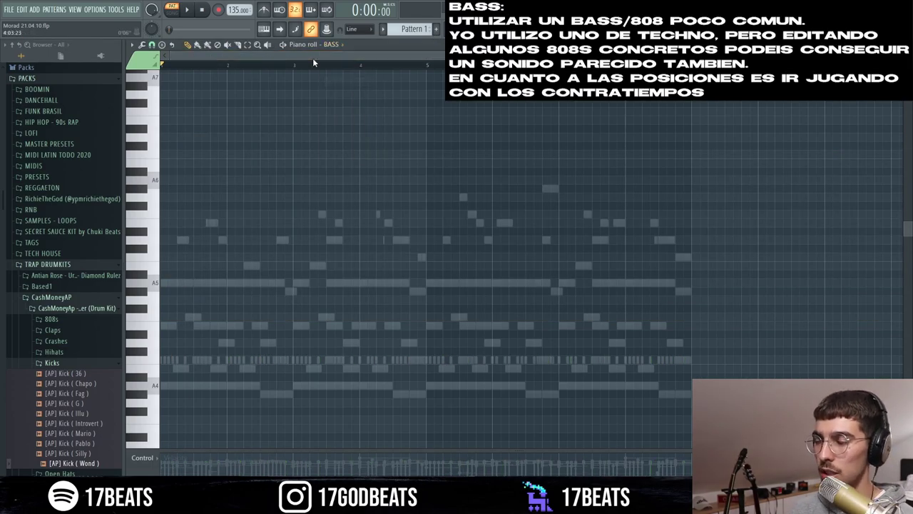
{"action": "key", "text": "F6"}
{"action": "left_click", "coordinate": [238, 191]}
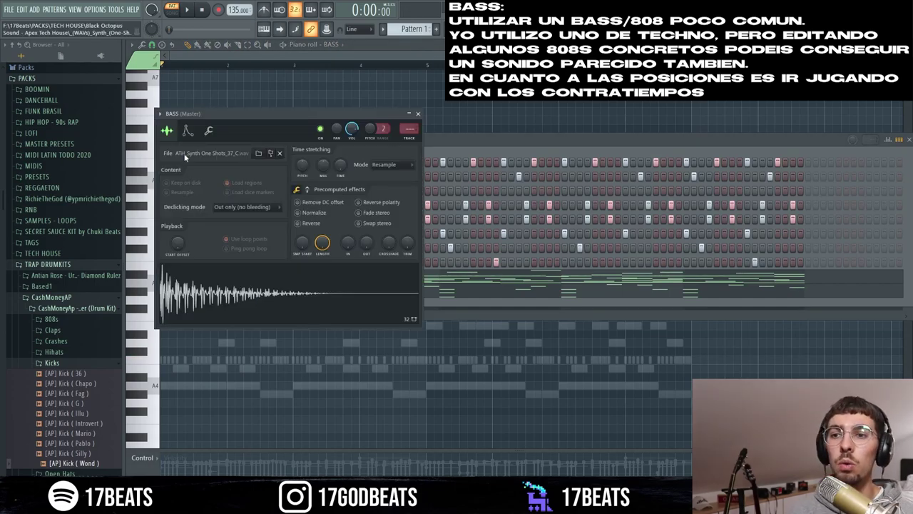
Browse the TECH HOUSE sample folder to examine the Black Octopus pack's synth one-shots used as the bass source.
{"action": "left_click", "coordinate": [75, 253]}
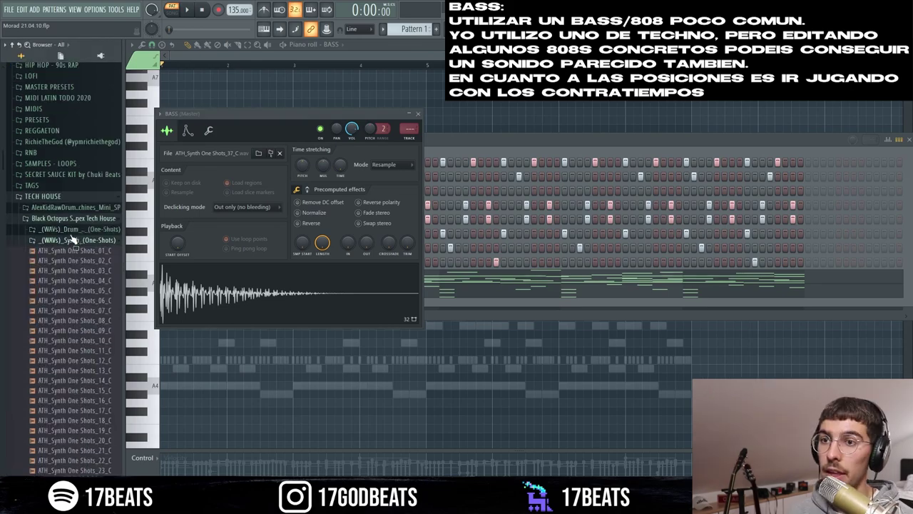
{"action": "left_click", "coordinate": [75, 220]}
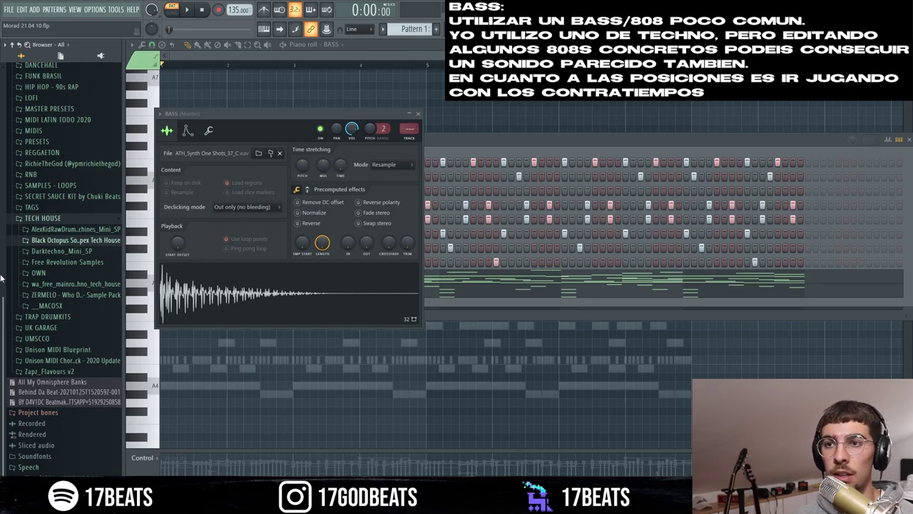
{"action": "scroll", "coordinate": [29, 314], "scroll_direction": "up", "scroll_amount": 4}
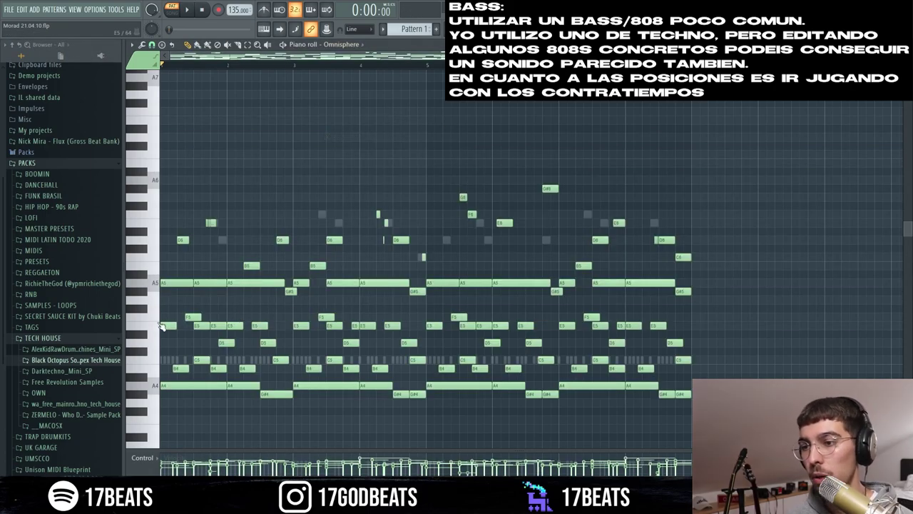
Try the Omnisphere guitar melody transposed up from A5 to B5 and C6, playing each version.
{"action": "key", "text": "F6"}
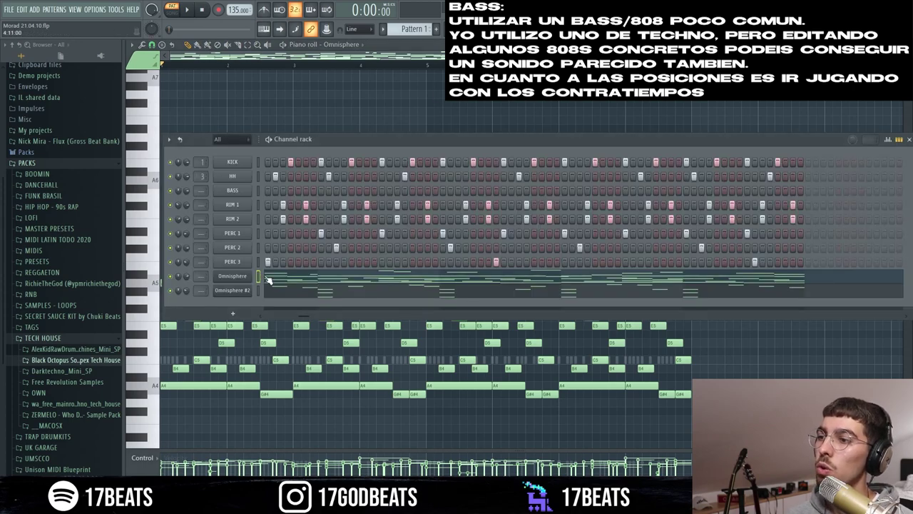
{"action": "right_click", "coordinate": [170, 275]}
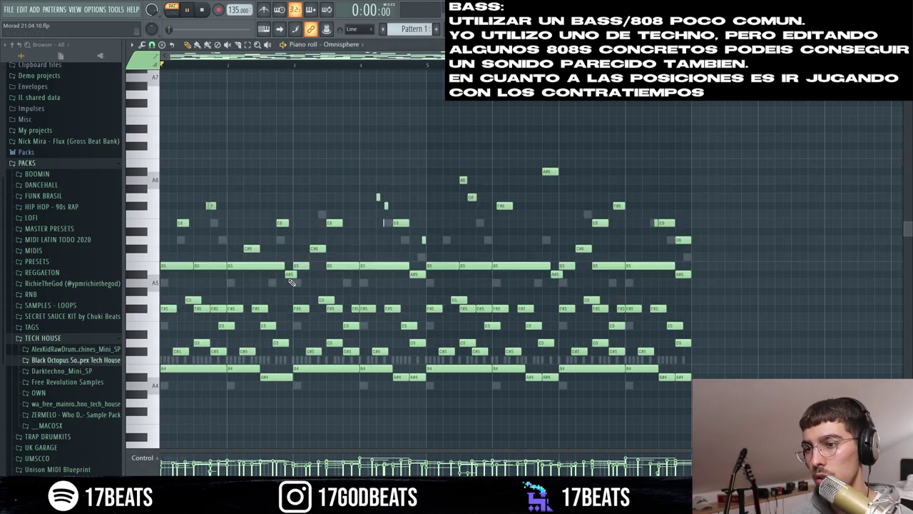
{"action": "key", "text": "space"}
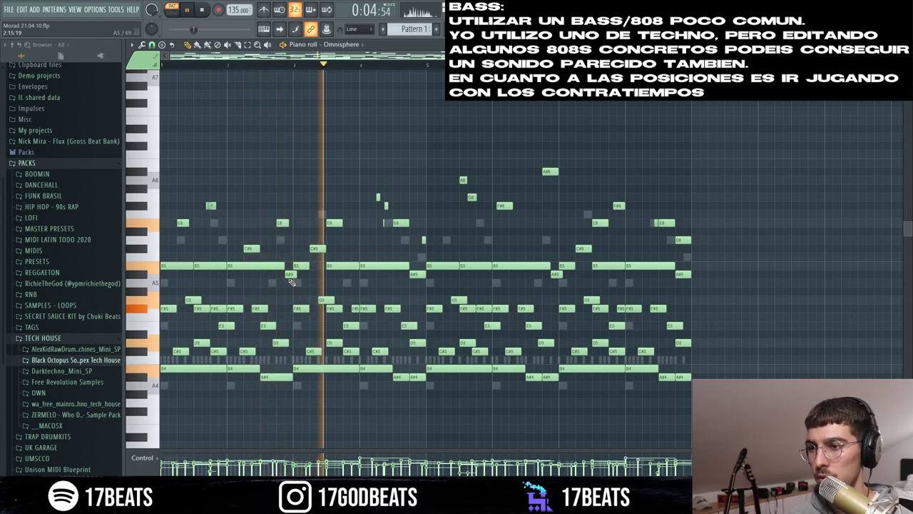
{"action": "key", "text": "shift+Up"}
{"action": "key", "text": "space"}
{"action": "key", "text": "space"}
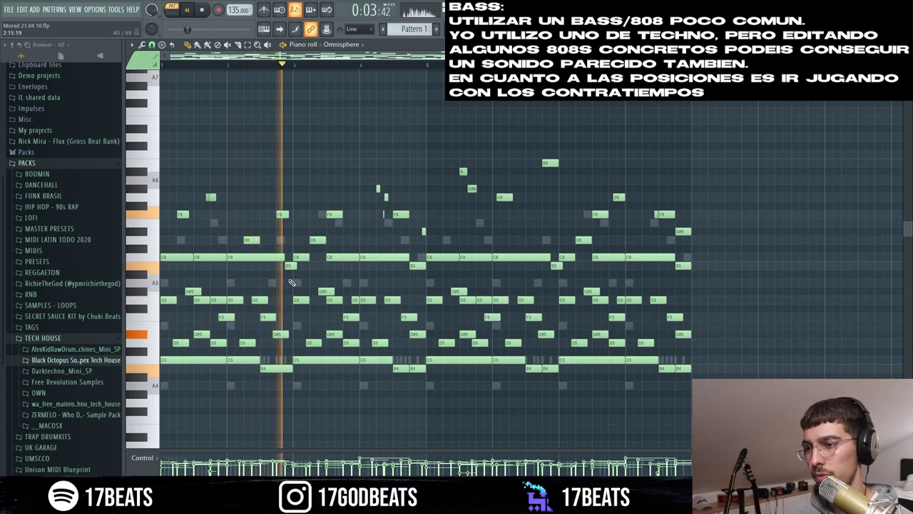
Open the BASS channel's piano roll and place two short off-beat G#5 notes in bar 1.
{"action": "right_click", "coordinate": [216, 113]}
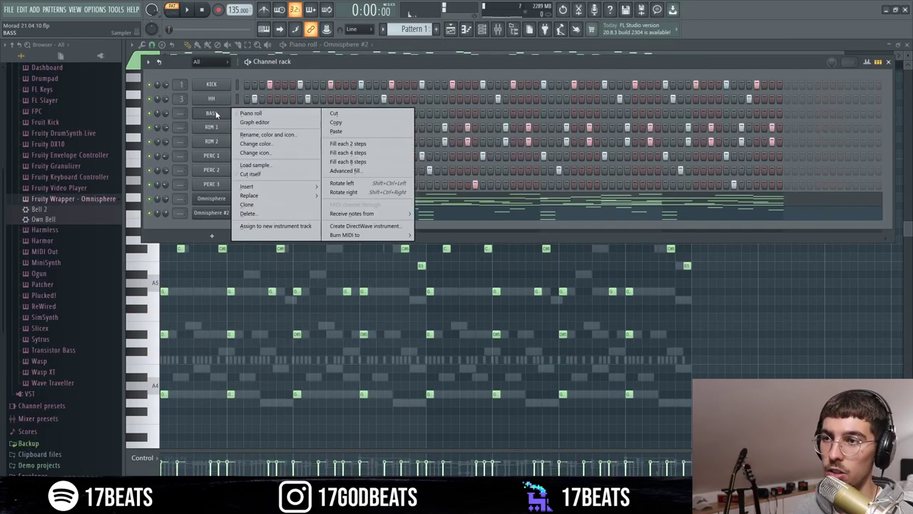
{"action": "left_click", "coordinate": [267, 113]}
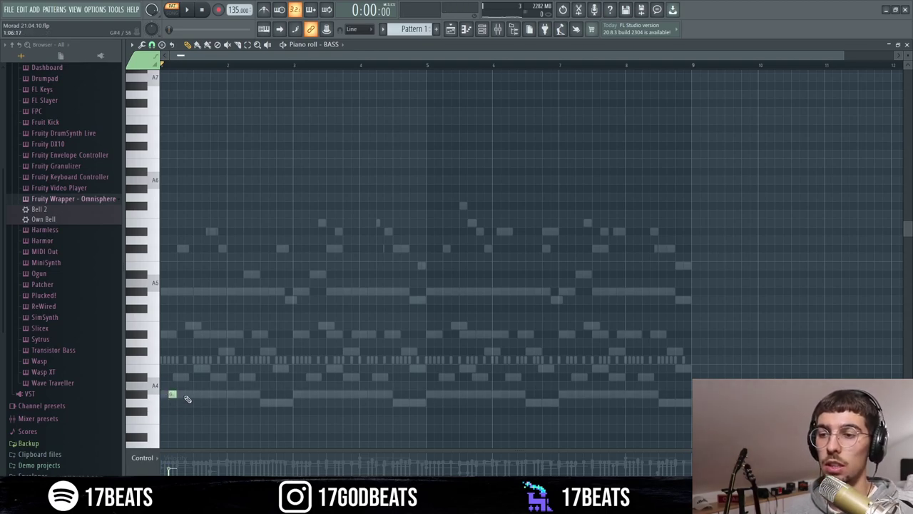
{"action": "key", "text": "space"}
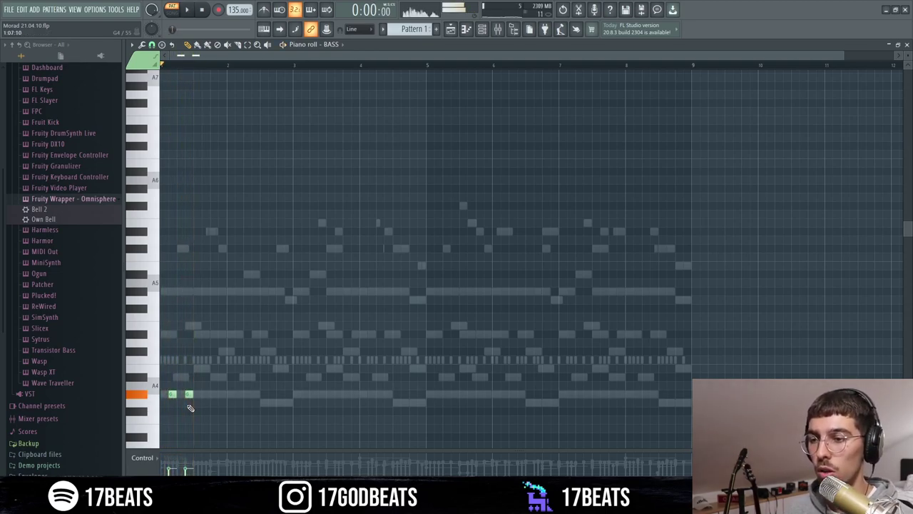
{"action": "key", "text": "space"}
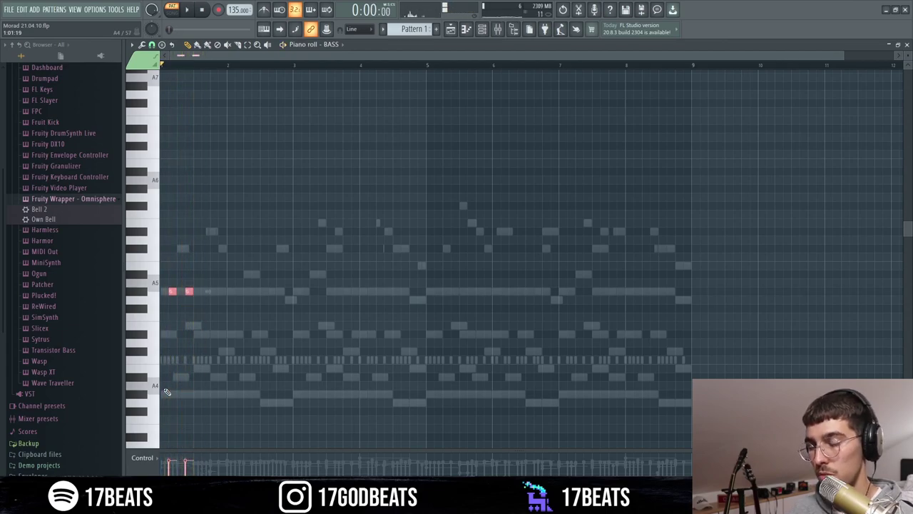
Try a D#5 bass note late in bar 1, and place two short G#5 notes in bar 2 during playback.
{"action": "left_click", "coordinate": [203, 333]}
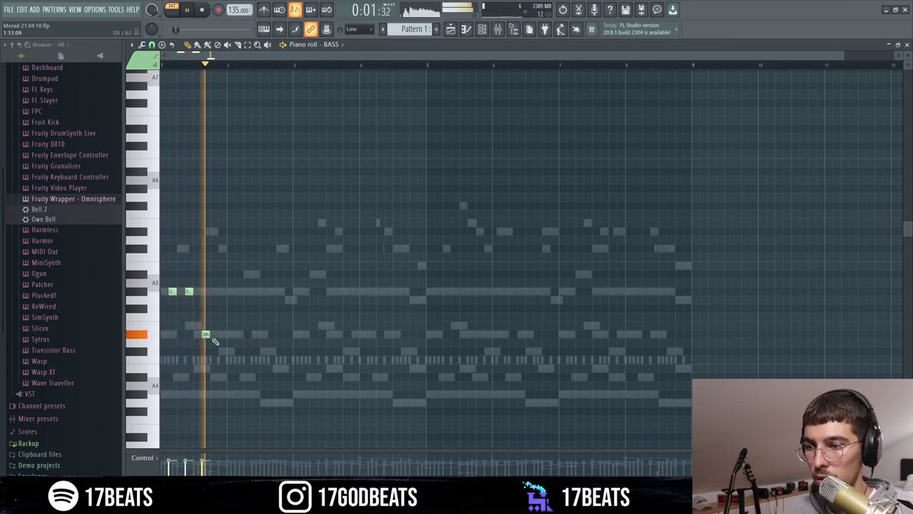
{"action": "left_click", "coordinate": [220, 334]}
{"action": "left_click", "coordinate": [229, 292]}
{"action": "key", "text": "space"}
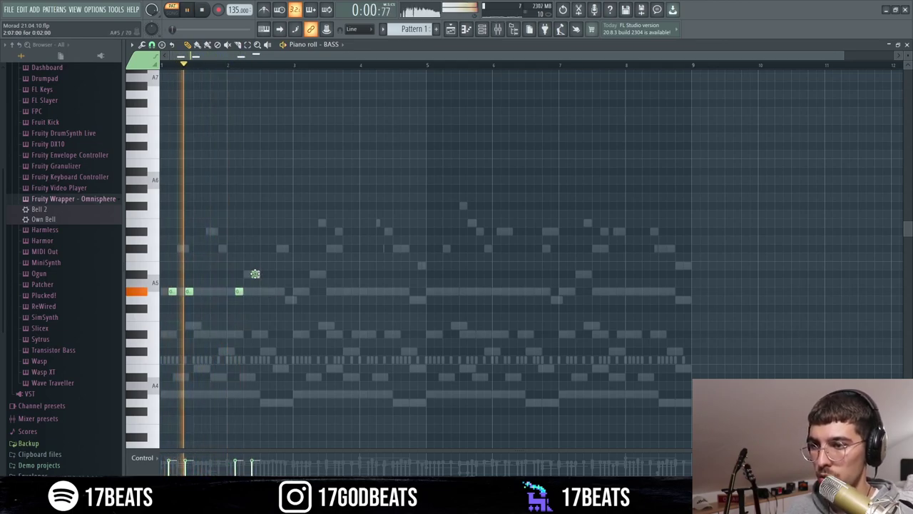
{"action": "left_click_drag", "start_coordinate": [255, 274], "coordinate": [255, 291]}
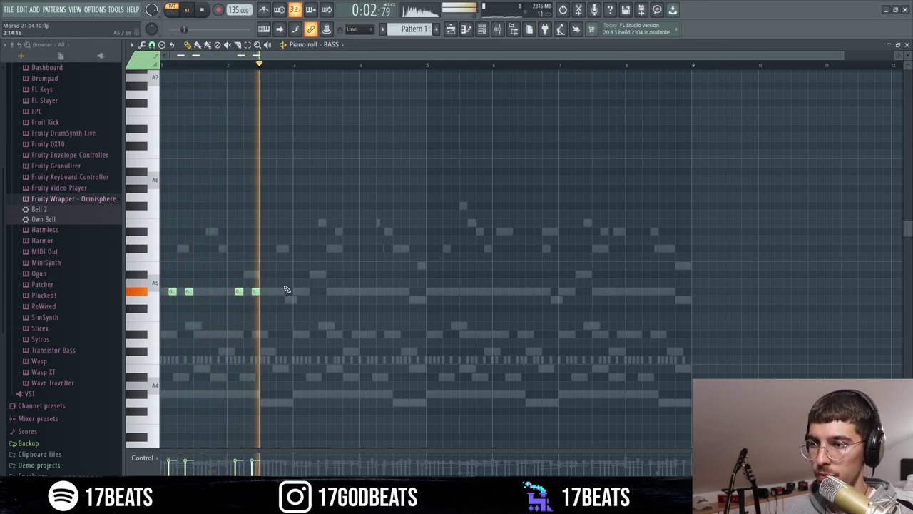
Add short C#6 and G5 bass notes at the end of bar 2 and G#5 and A#5 notes in bar 3.
{"action": "left_click", "coordinate": [280, 248]}
{"action": "left_click", "coordinate": [288, 299]}
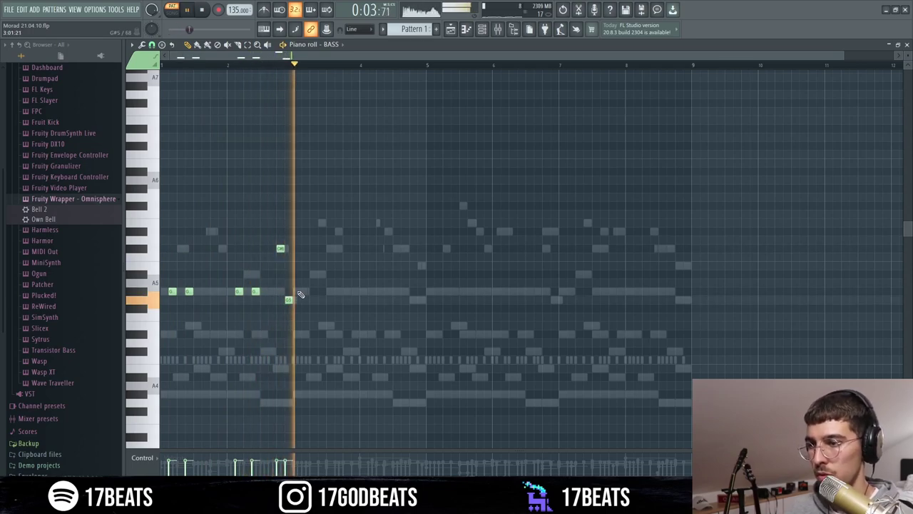
{"action": "left_click", "coordinate": [322, 274]}
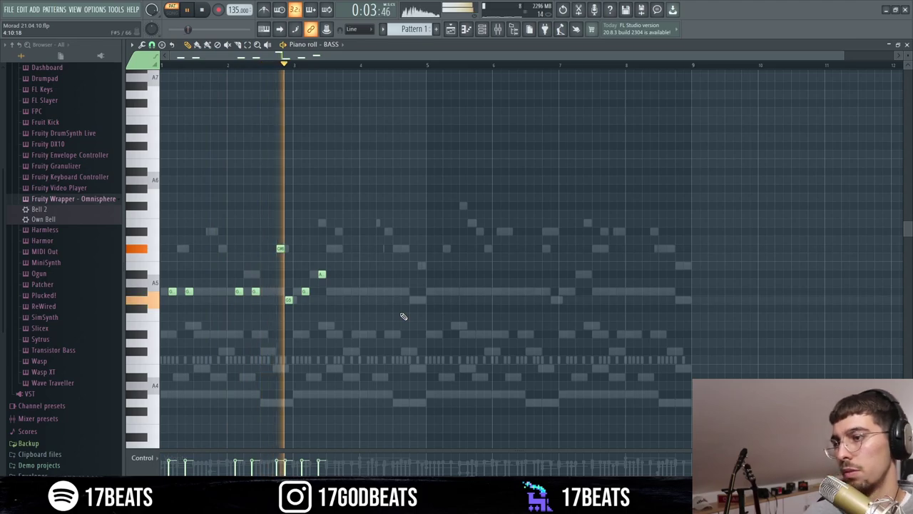
Complete the four-bar bass phrase with two G#5 notes in bar 4, and duplicate it across bars 5 to 8.
{"action": "left_click", "coordinate": [483, 30]}
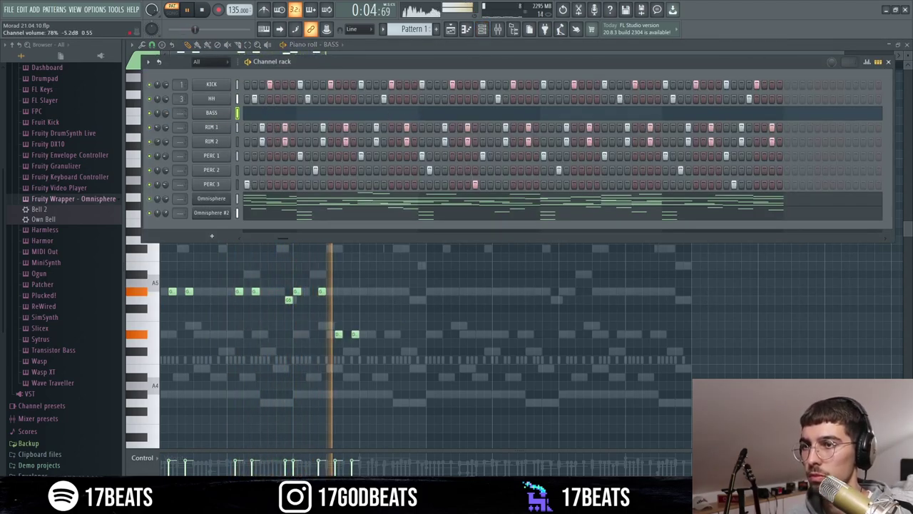
{"action": "left_click", "coordinate": [338, 333]}
{"action": "right_click", "coordinate": [339, 334]}
{"action": "left_click", "coordinate": [370, 292]}
{"action": "left_click", "coordinate": [386, 291]}
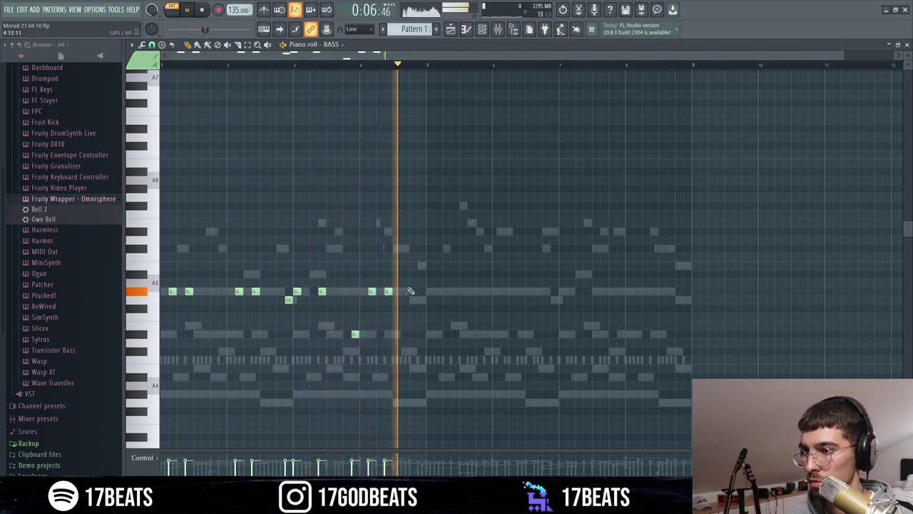
{"action": "key", "text": "ctrl+b"}
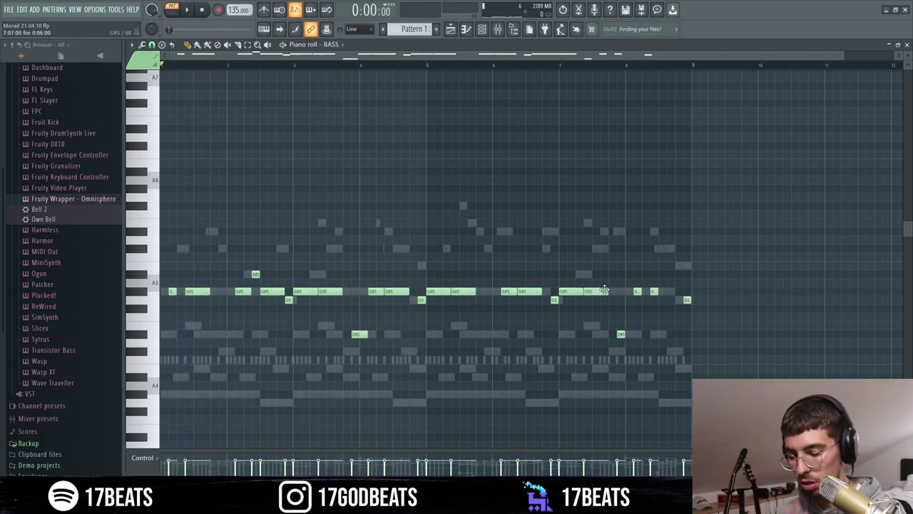
Play the full pattern and lengthen the D#5 note in bar 7 and the G#5 notes in bar 8 of the bass line.
{"action": "left_click", "coordinate": [484, 29]}
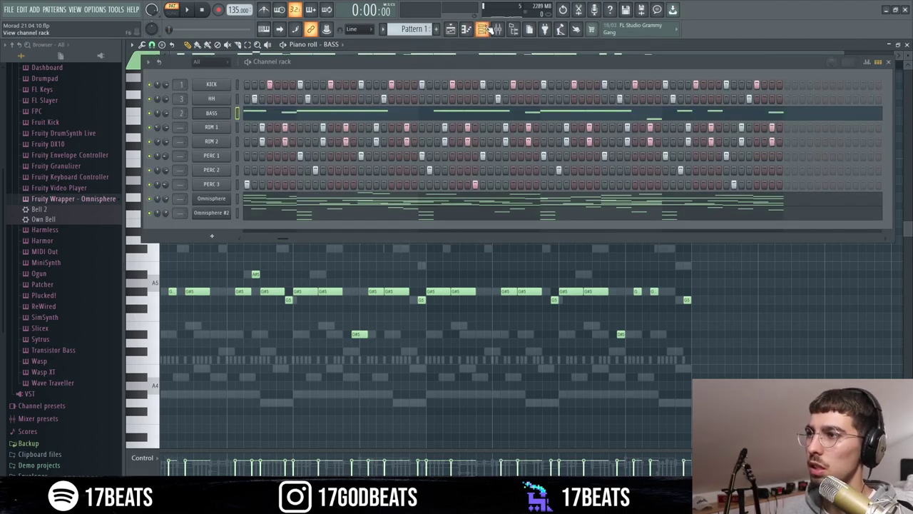
{"action": "key", "text": "space"}
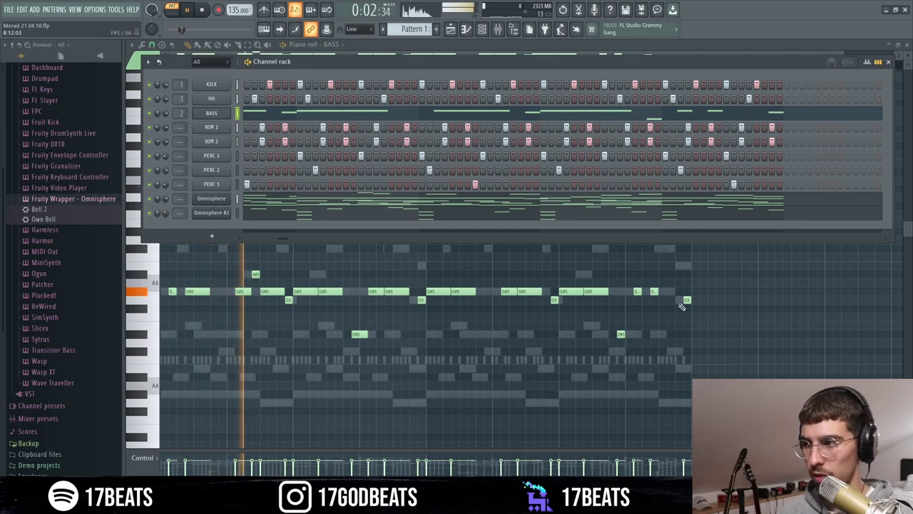
{"action": "key", "text": "F6"}
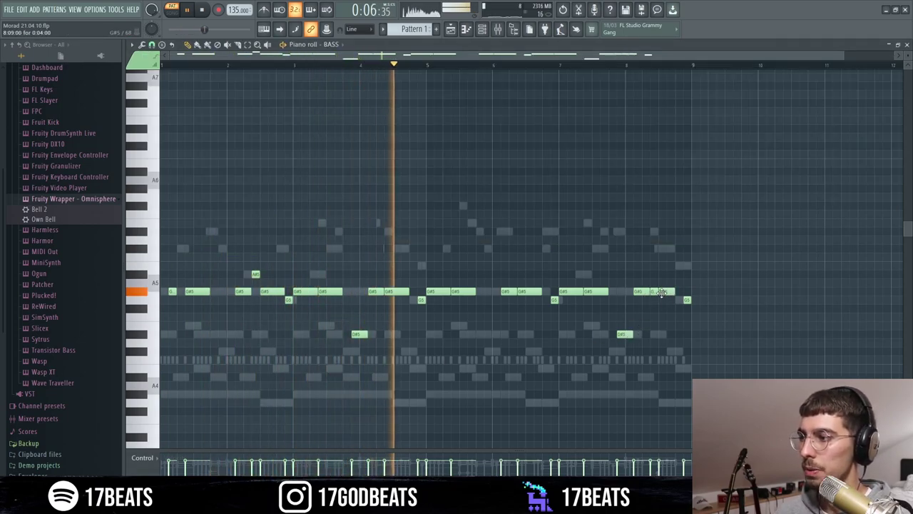
{"action": "left_click_drag", "start_coordinate": [657, 291], "coordinate": [675, 292]}
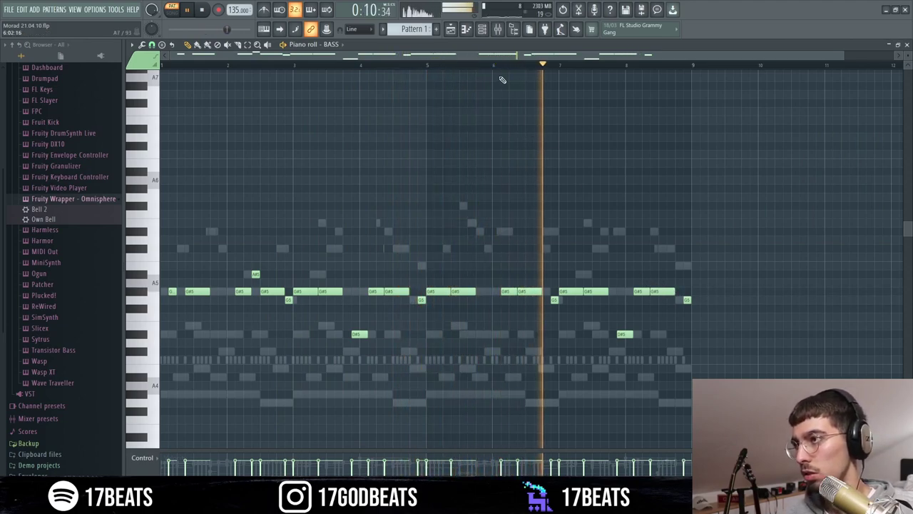
Show the volume envelope settings of the BASS channel and of the my favorite - bass channel to compare them.
{"action": "left_click", "coordinate": [482, 29]}
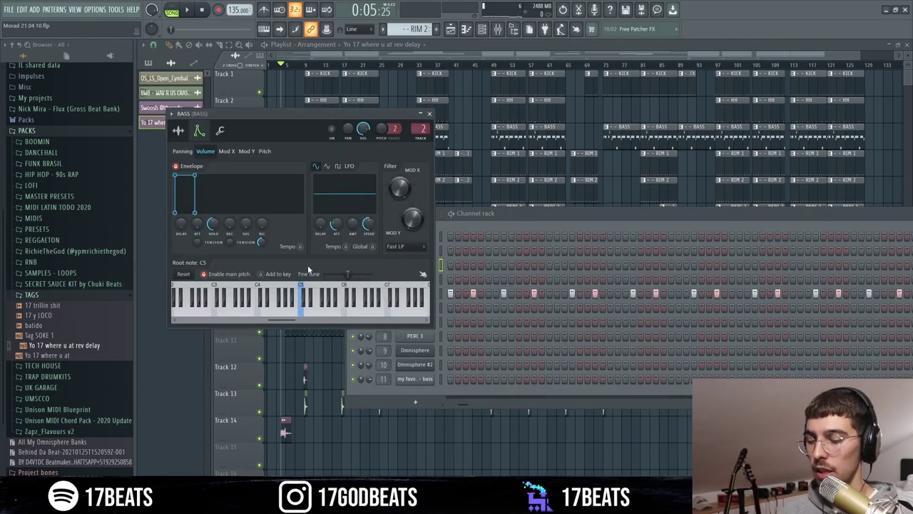
{"action": "left_click", "coordinate": [499, 227]}
{"action": "left_click", "coordinate": [416, 380]}
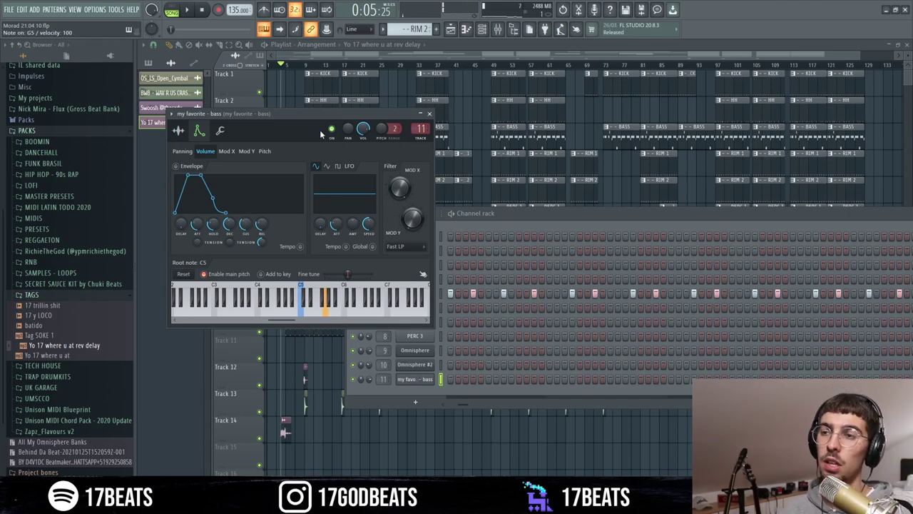
Play the finished arrangement from the start to review the intro and first drop, and skip ahead to bar 16.
{"action": "left_click", "coordinate": [201, 17]}
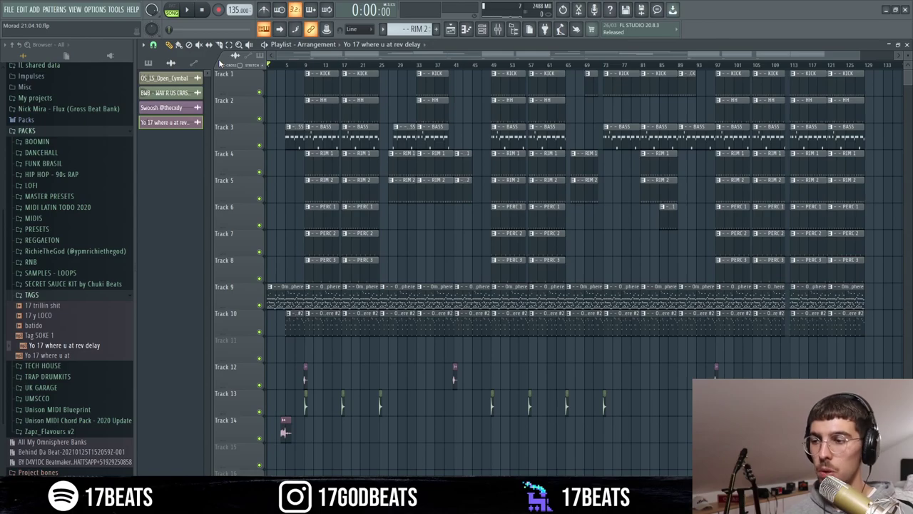
{"action": "key", "text": "space"}
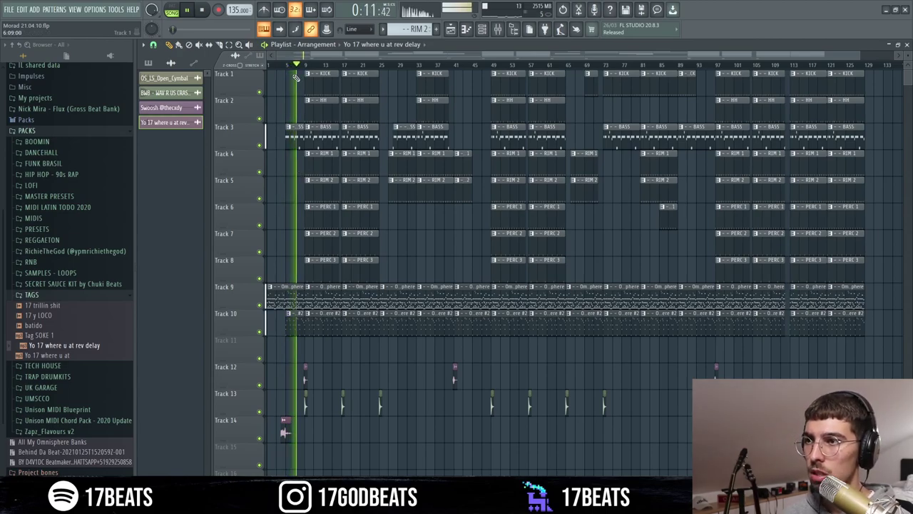
{"action": "scroll", "coordinate": [306, 71], "scroll_direction": "up", "scroll_amount": 5}
{"action": "left_click_drag", "start_coordinate": [334, 55], "coordinate": [325, 55]}
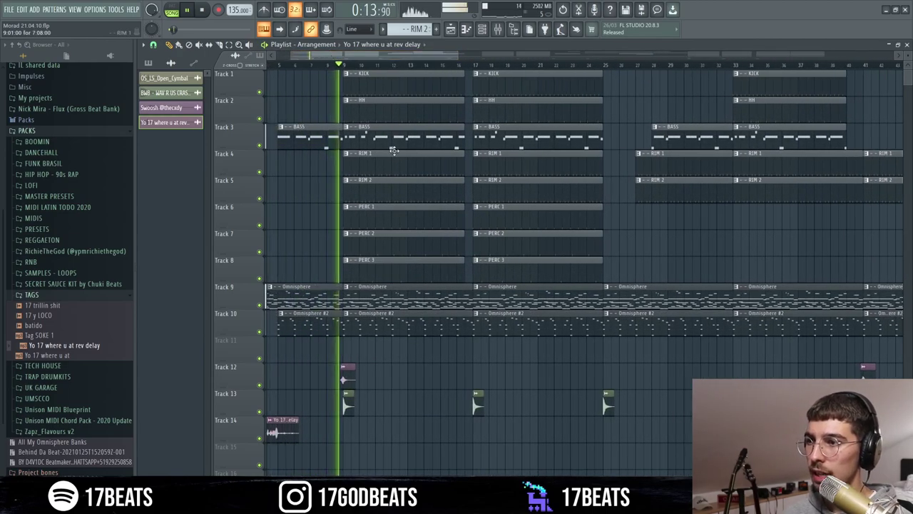
{"action": "left_click_drag", "start_coordinate": [457, 55], "coordinate": [462, 55]}
{"action": "left_click", "coordinate": [458, 65]}
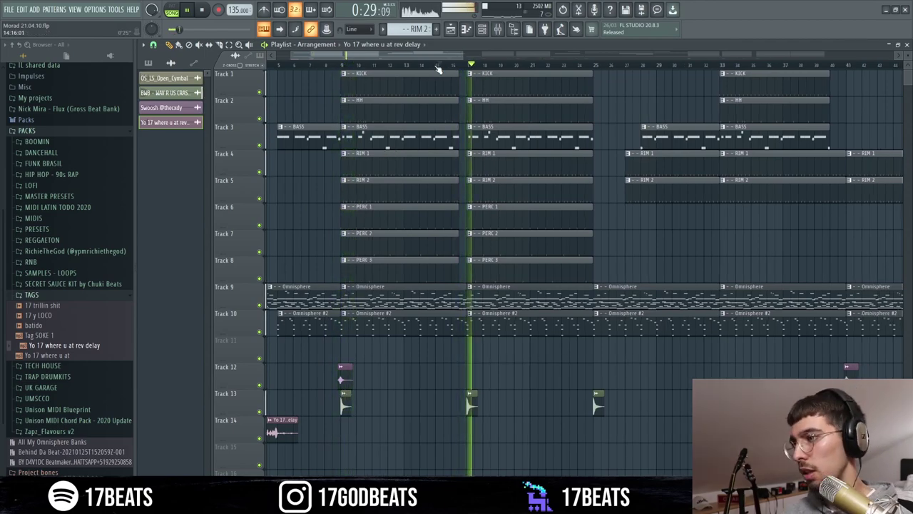
Review the drum and bass build-up after the first drop, skipping playback to bar 23 and to the end of bar 40.
{"action": "left_click_drag", "start_coordinate": [462, 55], "coordinate": [524, 55]}
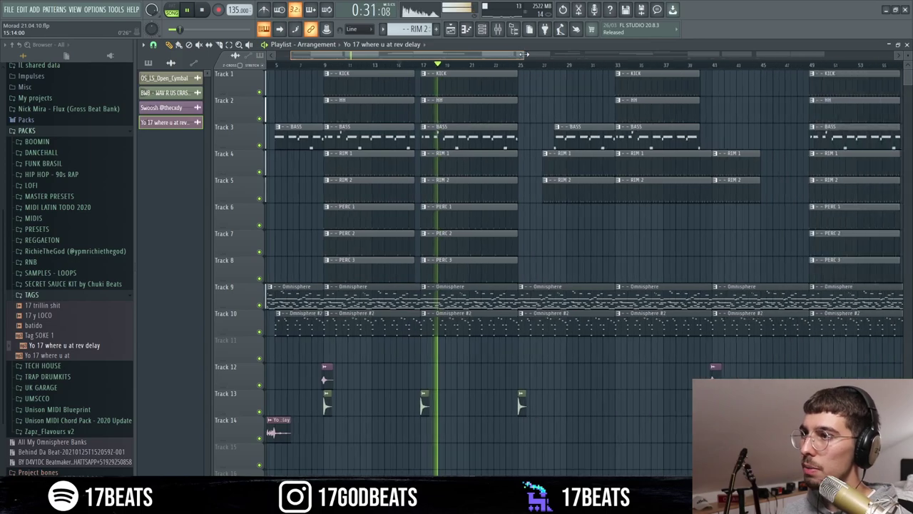
{"action": "left_click", "coordinate": [504, 69]}
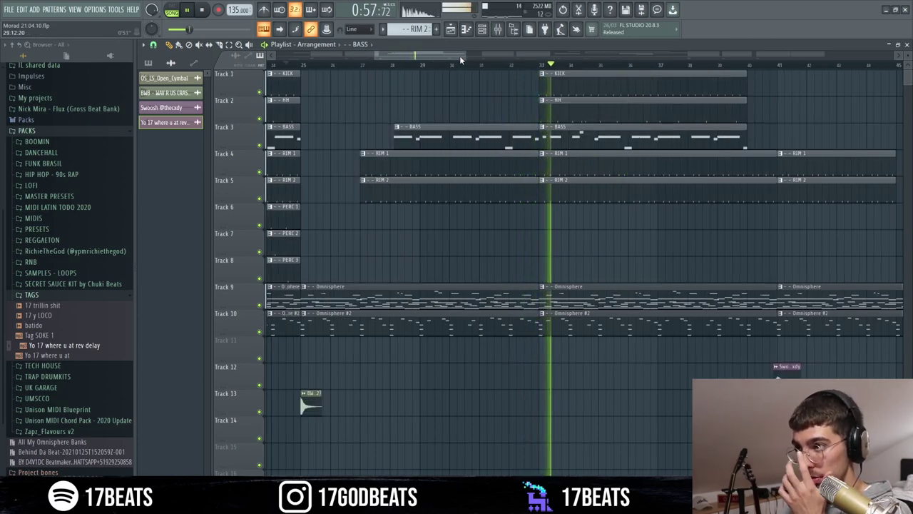
{"action": "left_click_drag", "start_coordinate": [460, 55], "coordinate": [511, 53]}
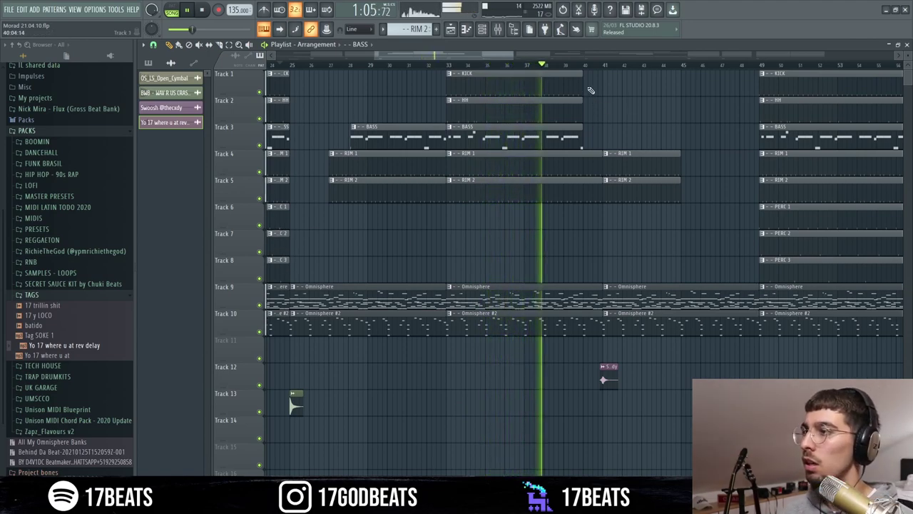
{"action": "left_click", "coordinate": [601, 68]}
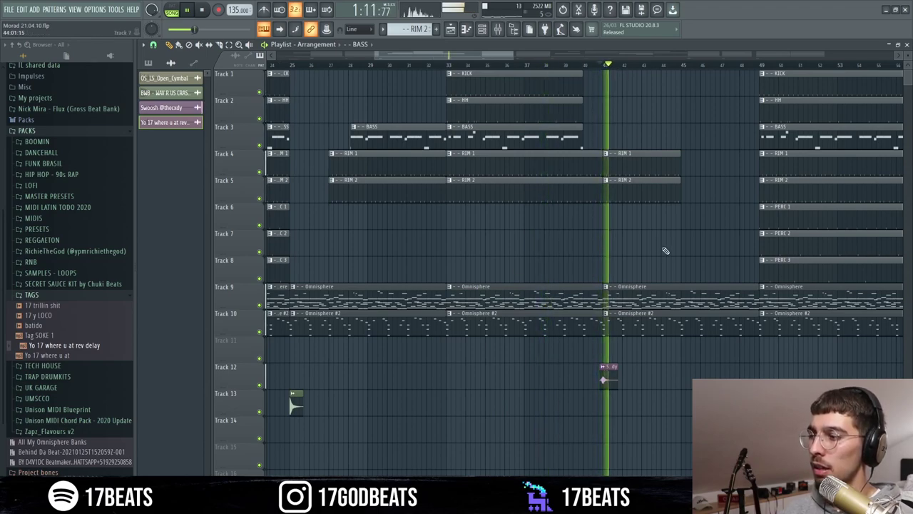
Skip playback to the end of bar 44 to review the melody-only break leading into the second drop at bar 49.
{"action": "left_click_drag", "start_coordinate": [497, 57], "coordinate": [511, 57]}
{"action": "left_click", "coordinate": [613, 65]}
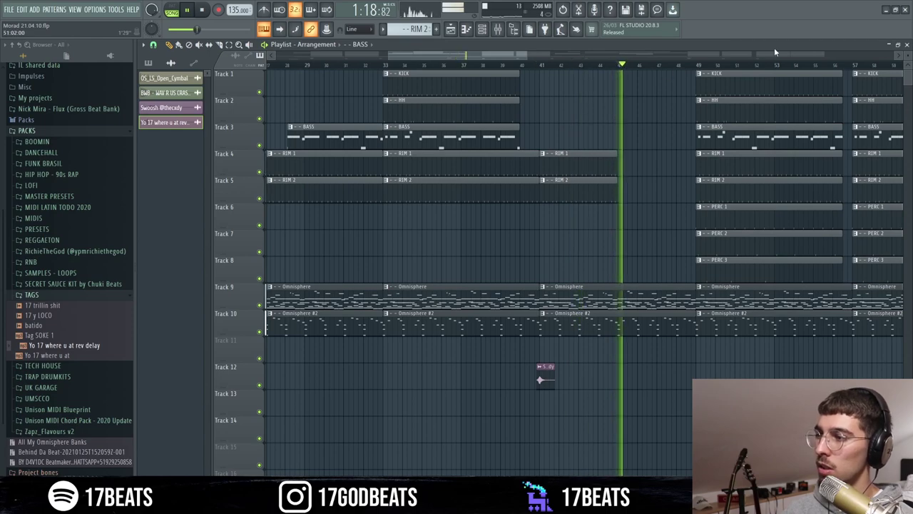
{"action": "left_click_drag", "start_coordinate": [526, 56], "coordinate": [614, 56]}
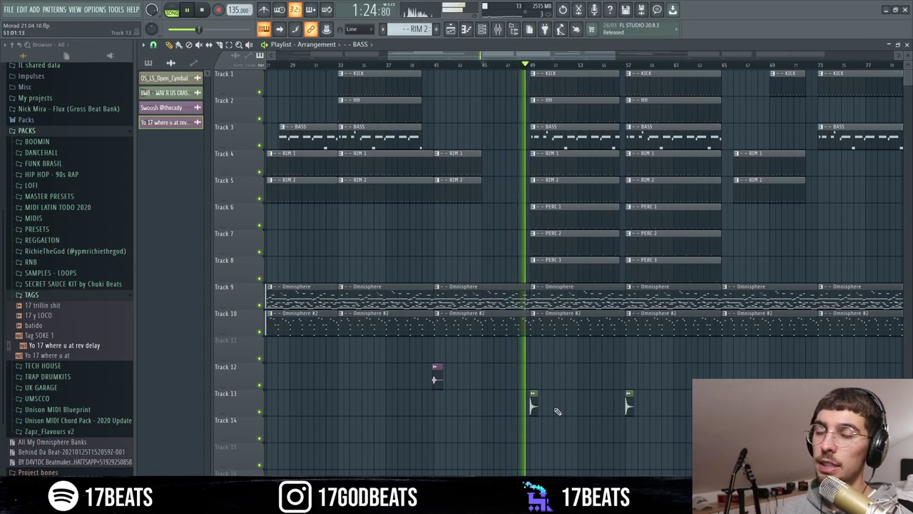
Review the second drop and the kick and bass build-up after it, skipping playback to the end of bar 84 and to bar 89.
{"action": "left_click_drag", "start_coordinate": [613, 59], "coordinate": [636, 65]}
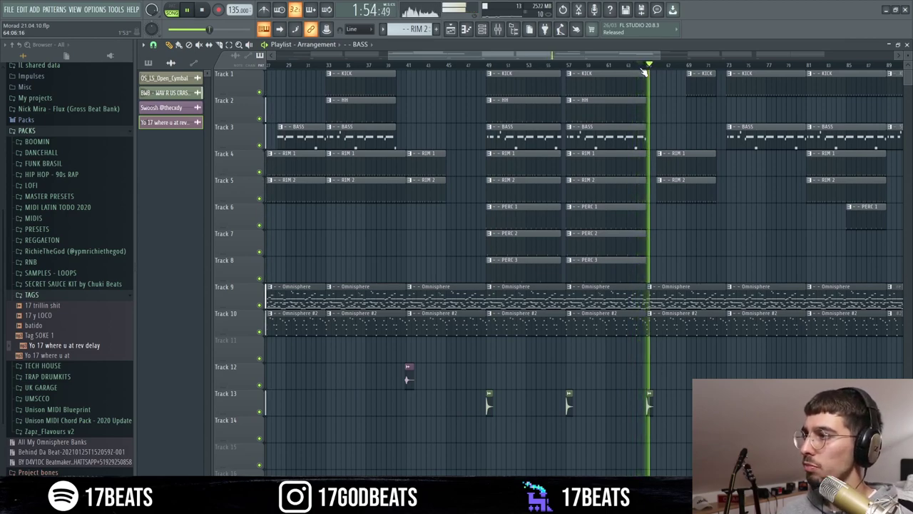
{"action": "left_click_drag", "start_coordinate": [645, 55], "coordinate": [662, 50]}
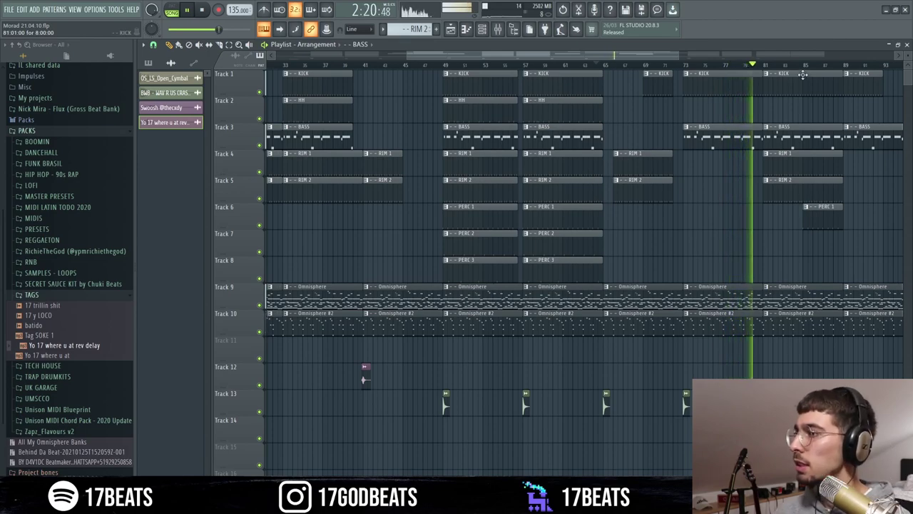
{"action": "left_click_drag", "start_coordinate": [640, 56], "coordinate": [703, 74]}
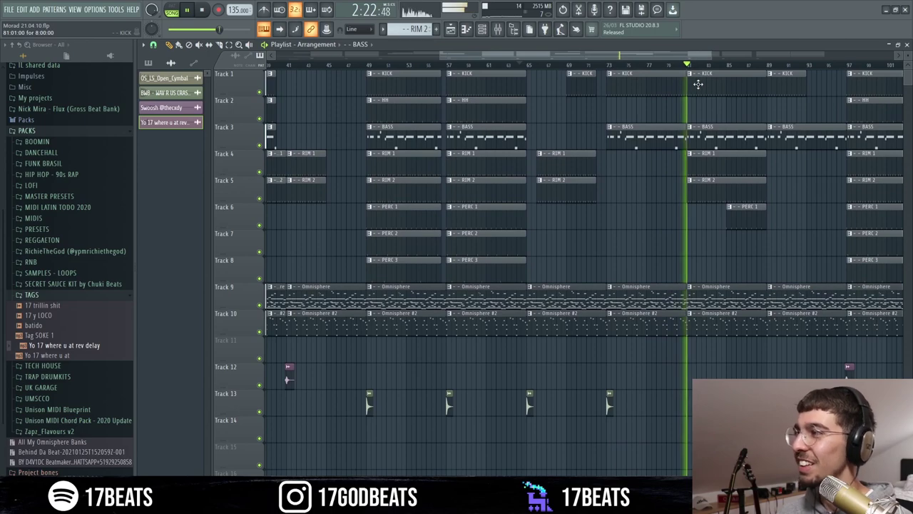
{"action": "left_click", "coordinate": [723, 64]}
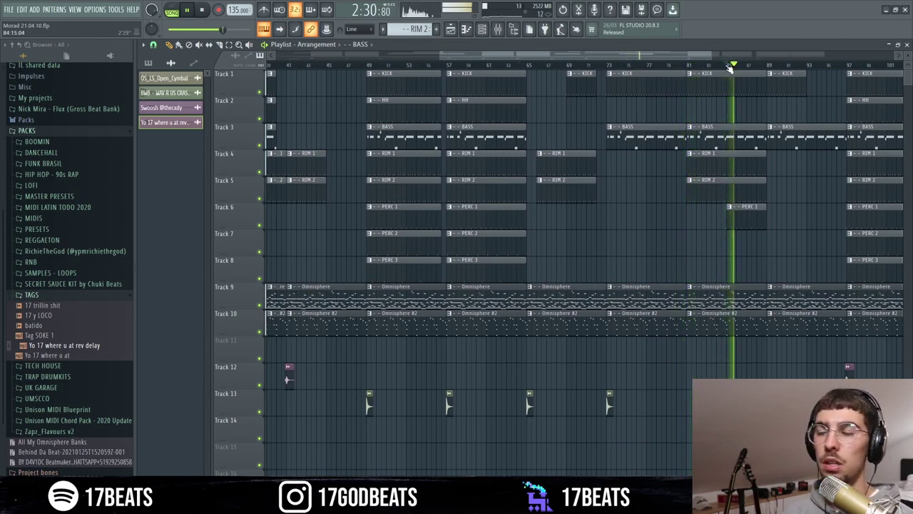
{"action": "left_click", "coordinate": [770, 64]}
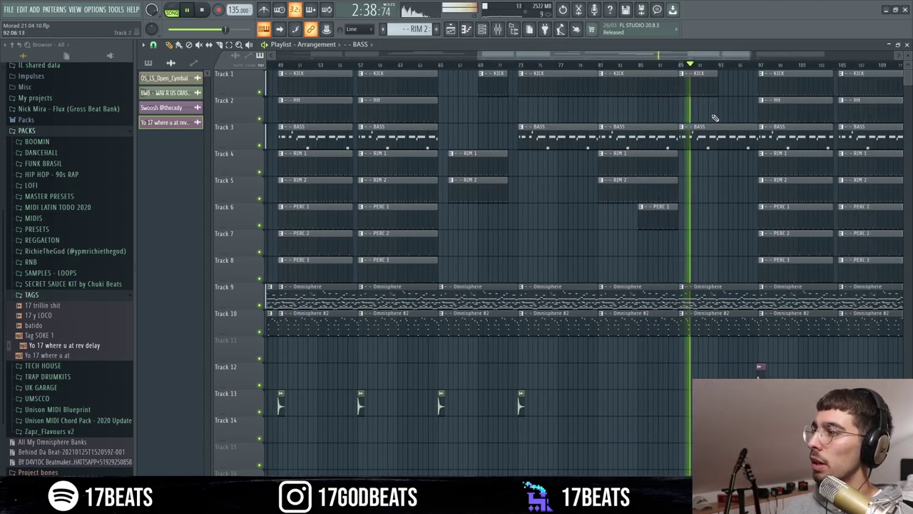
Skip playback to about bar 93 to review the lead-in to the final drop at bar 97, and stop playback.
{"action": "left_click", "coordinate": [719, 67]}
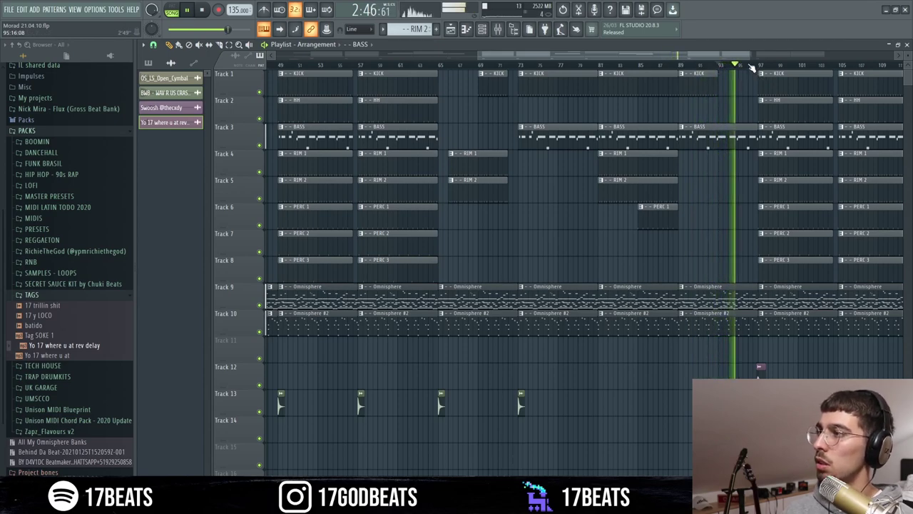
{"action": "left_click_drag", "start_coordinate": [703, 56], "coordinate": [867, 56]}
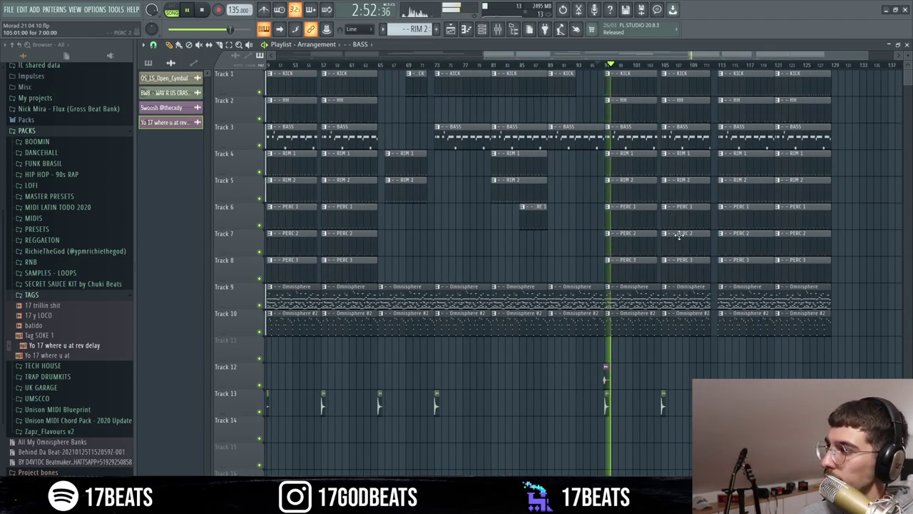
{"action": "key", "text": "space"}
{"action": "key", "text": "space"}
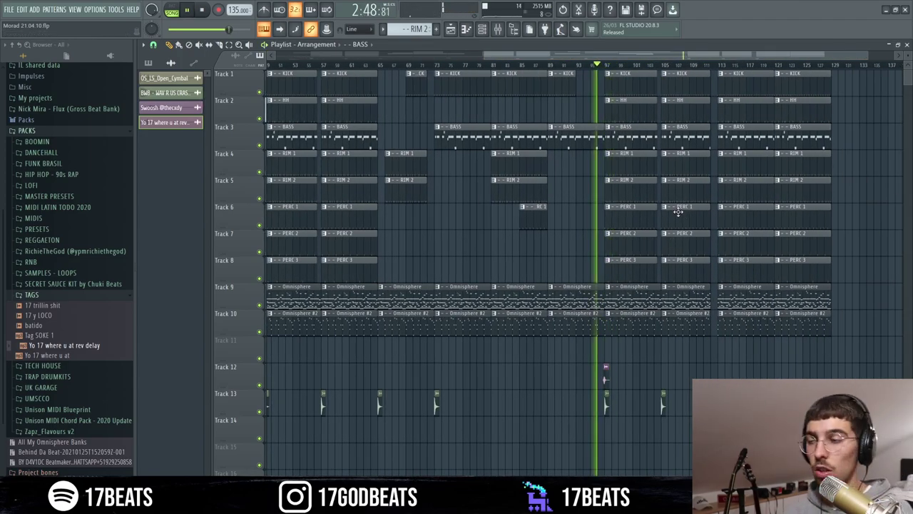
{"action": "key", "text": "space"}
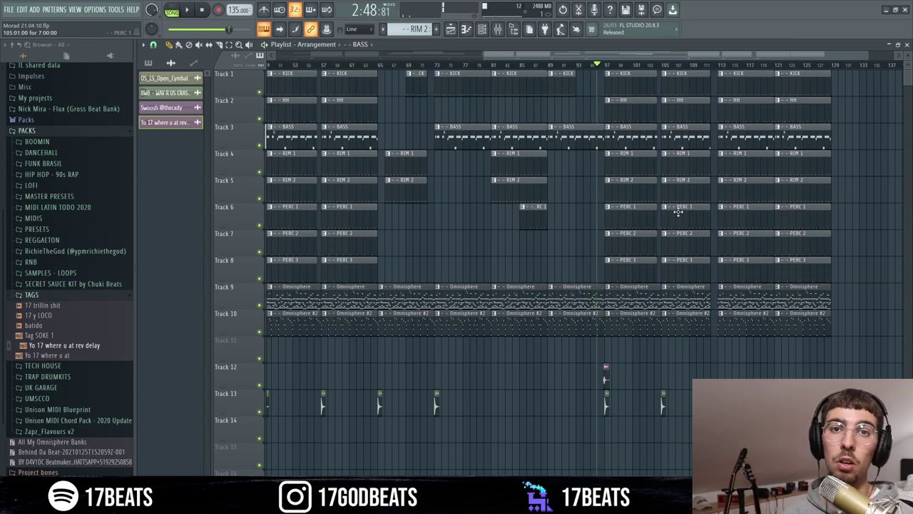